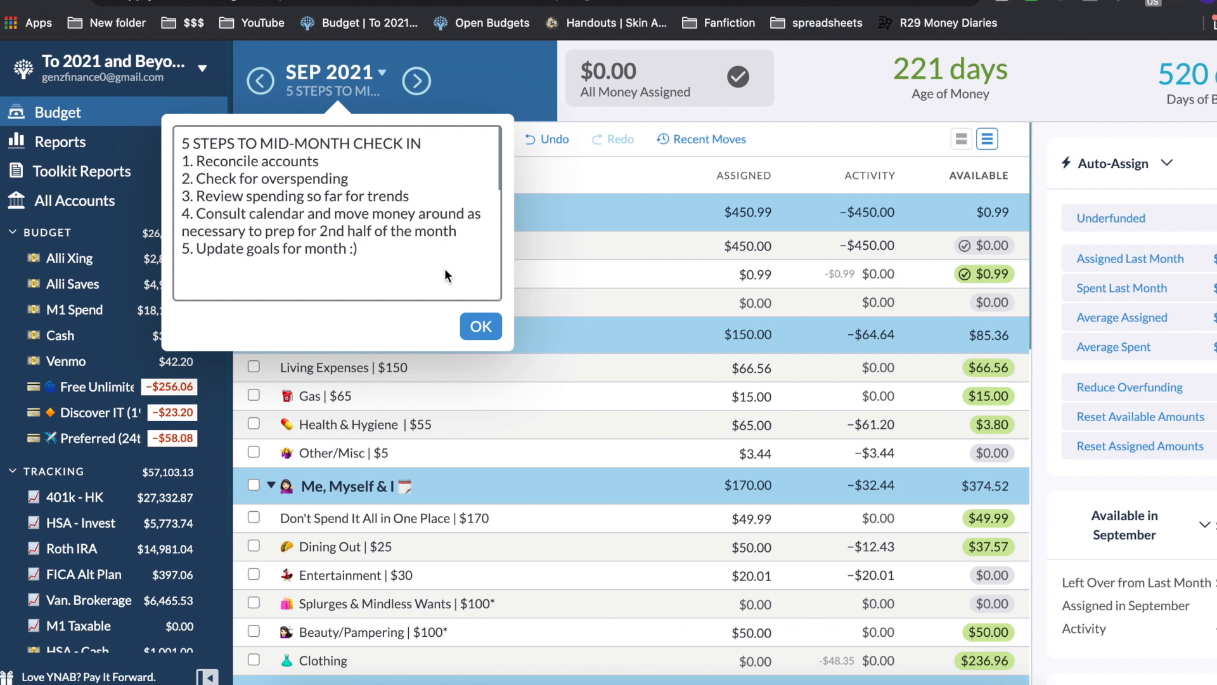
# - Review the September 2021 month note with the five mid-month check-in steps and look over the budget categories
pyautogui.click(485, 332)
pyautogui.scroll(-2, 575, 334)
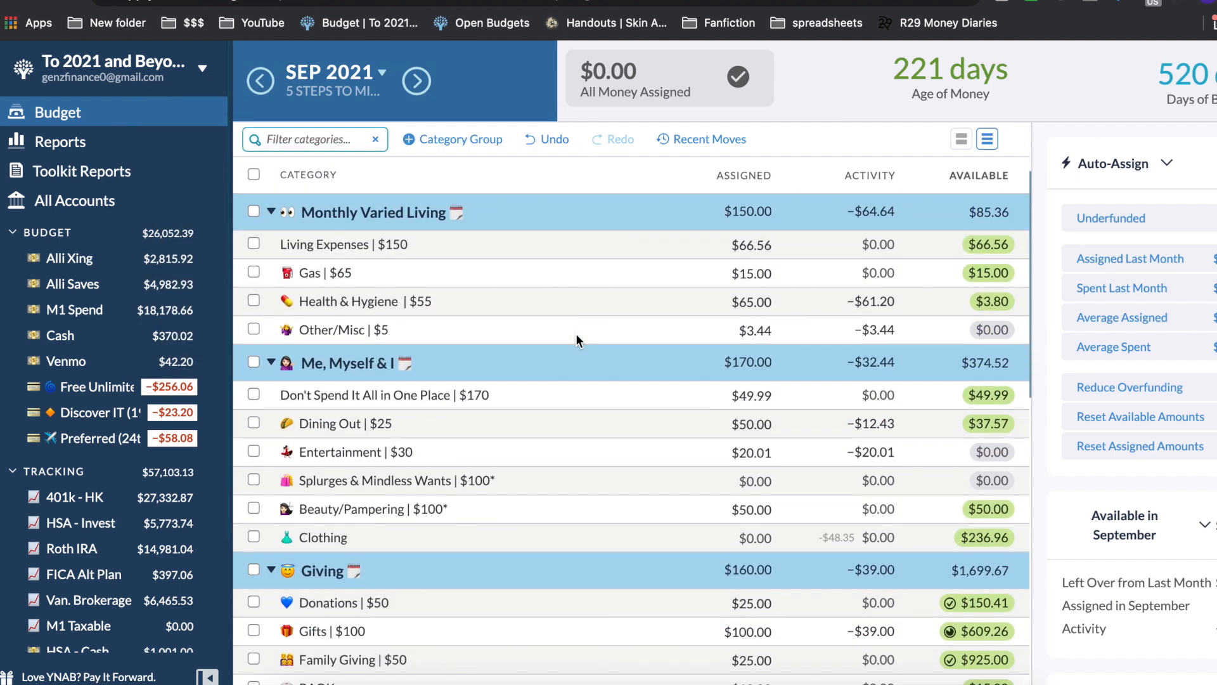
pyautogui.scroll(2, 575, 340)
pyautogui.scroll(-2, 575, 334)
pyautogui.scroll(2, 576, 326)
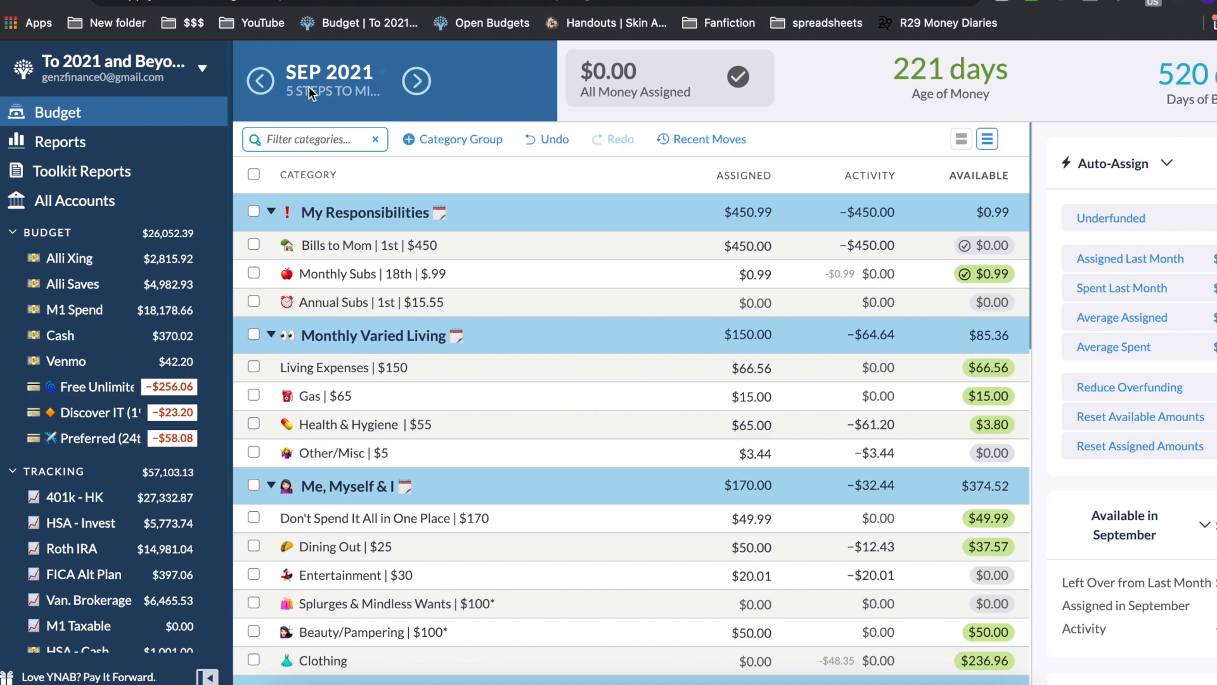
pyautogui.click(332, 91)
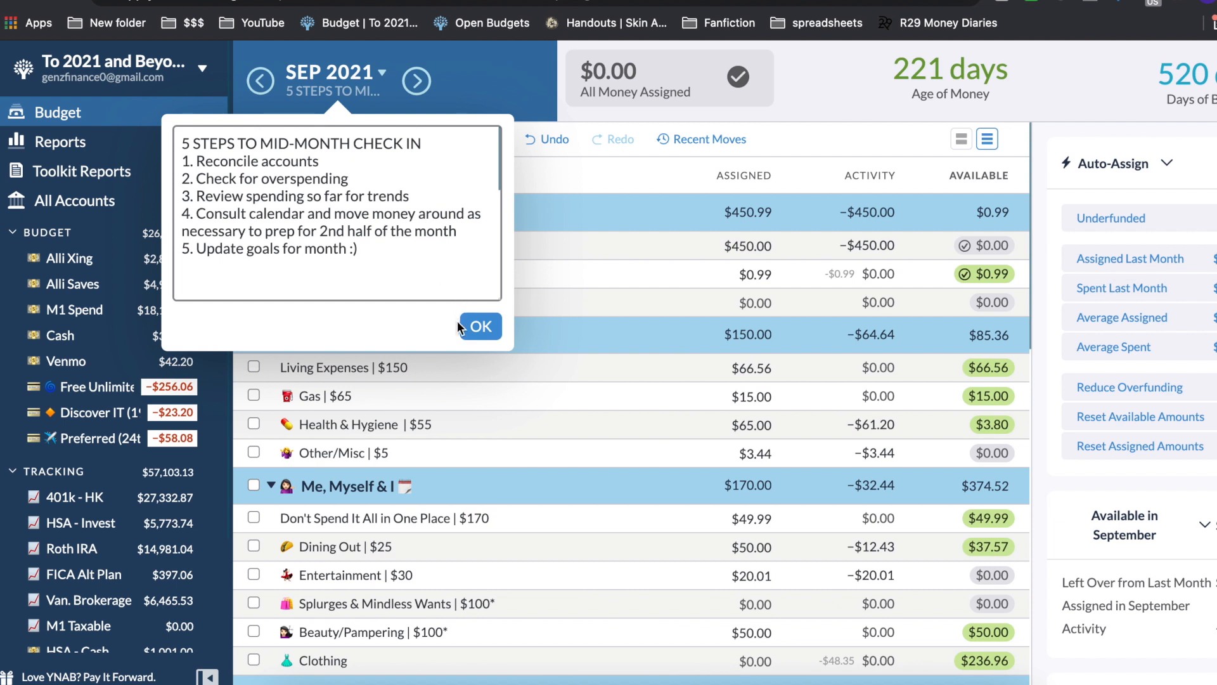
pyautogui.click(389, 163)
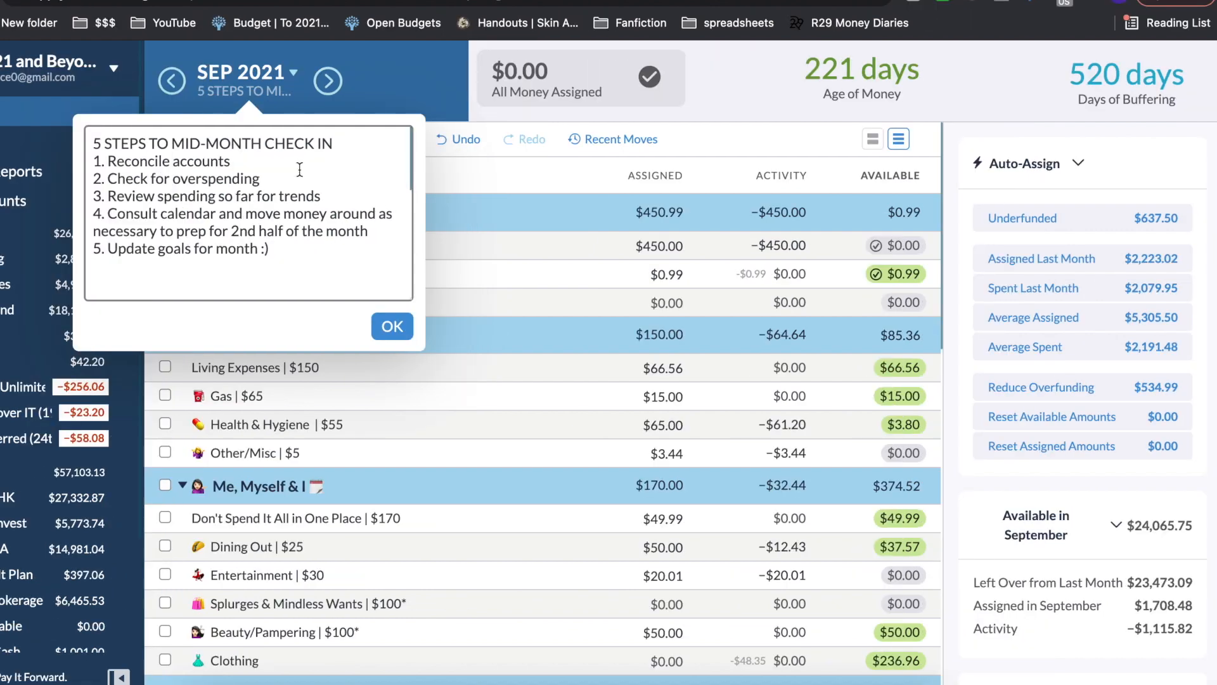
pyautogui.click(391, 326)
# - Add an Amazon transaction dated 09/13/2021 to the Free Unlimited account, categorised Other/Misc, with memo "jump rope" and a 10.20 outflow
pyautogui.click(77, 397)
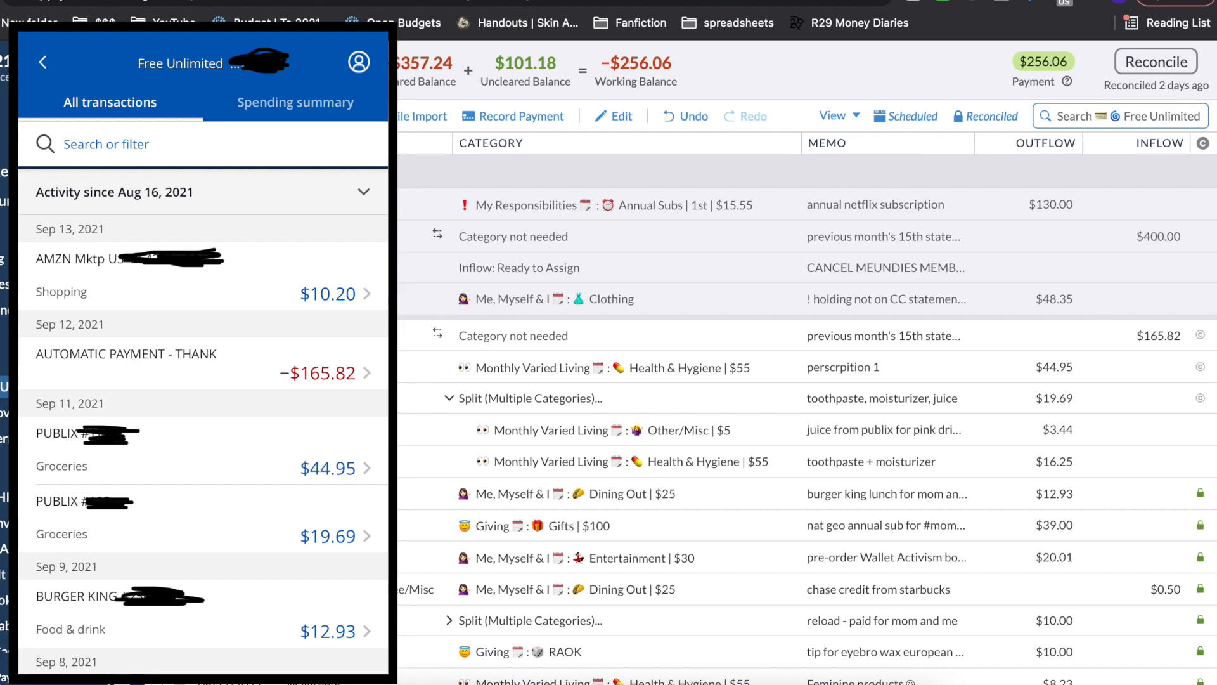
pyautogui.click(217, 117)
pyautogui.click(209, 334)
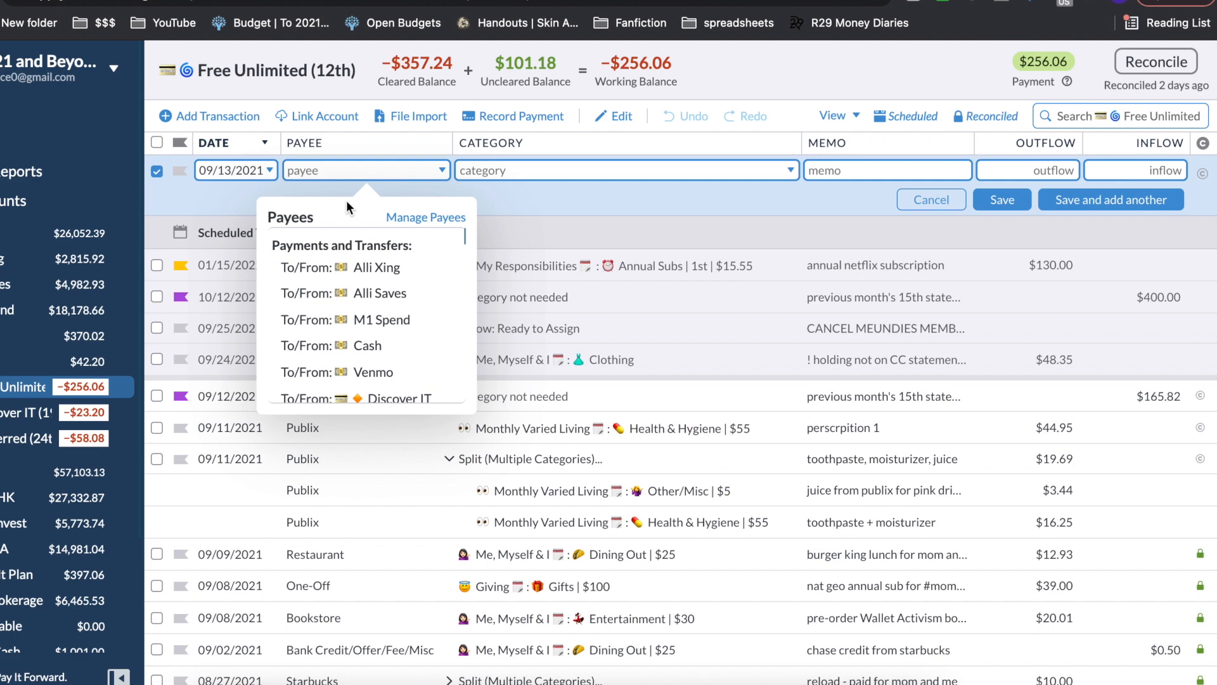
pyautogui.write('Am')
pyautogui.press('Return')
pyautogui.scroll(2, 557, 253)
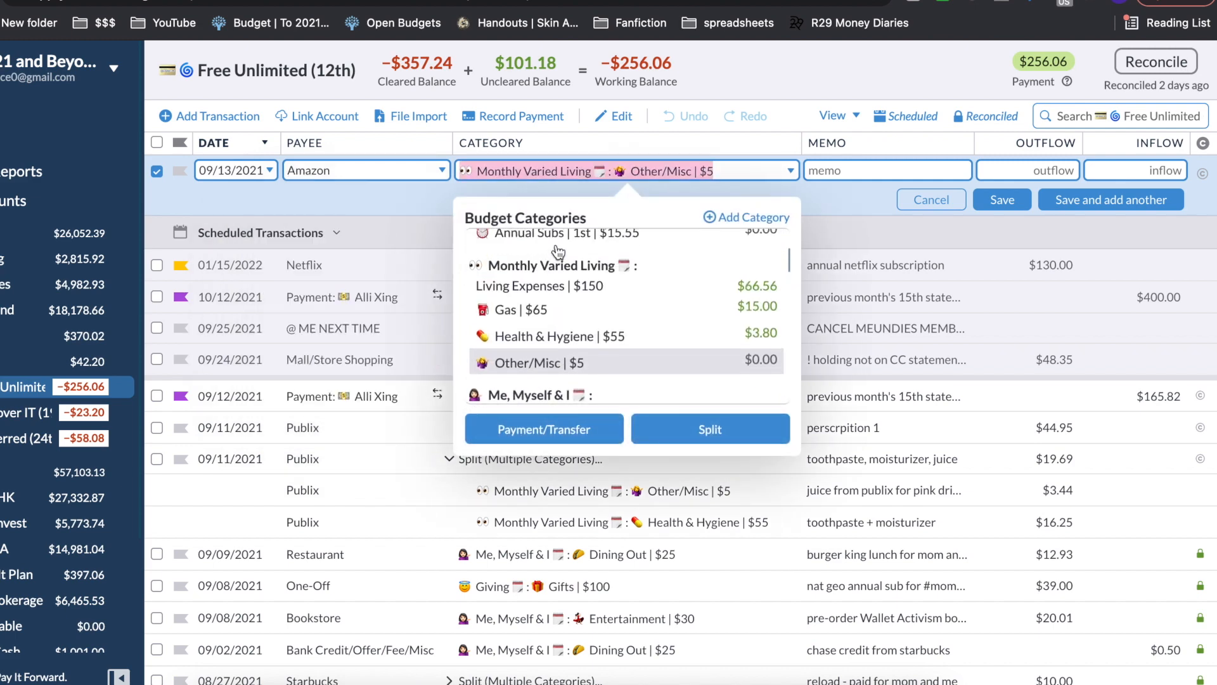
pyautogui.press('Tab')
pyautogui.write('jump rope')
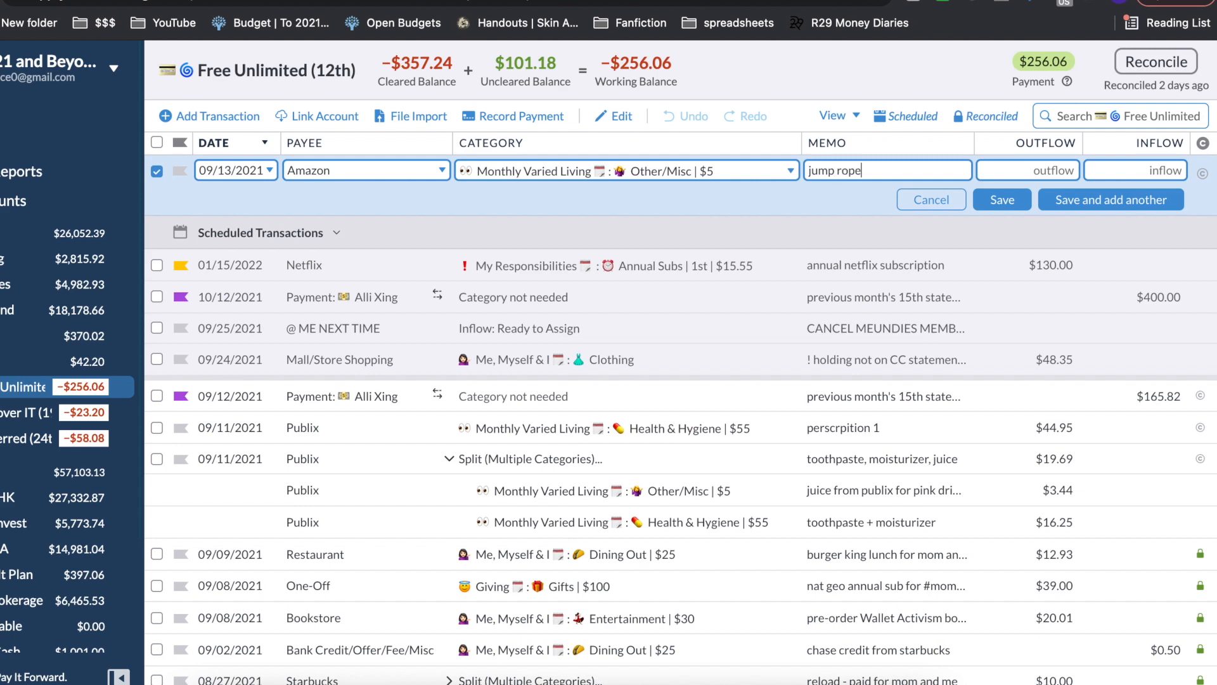
pyautogui.press('Tab')
pyautogui.write('10.20')
pyautogui.click(1024, 214)
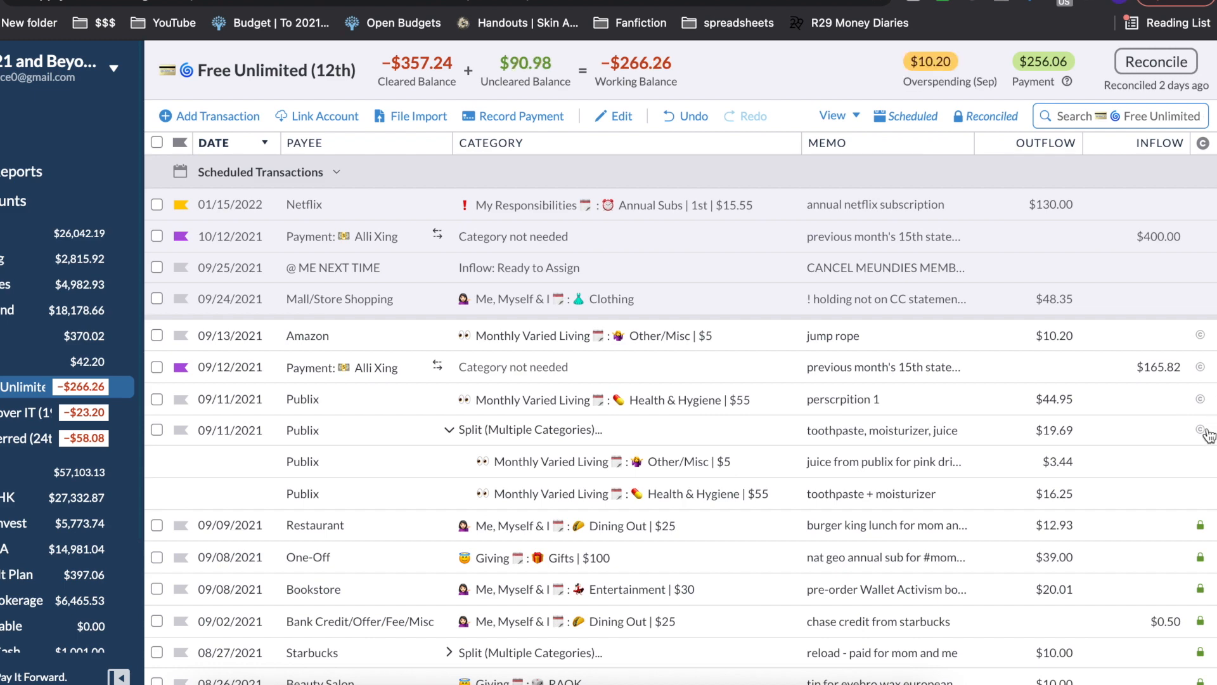
# - Mark the two 09/11 Publix transactions and the 09/12 card payment as cleared
pyautogui.click(1200, 429)
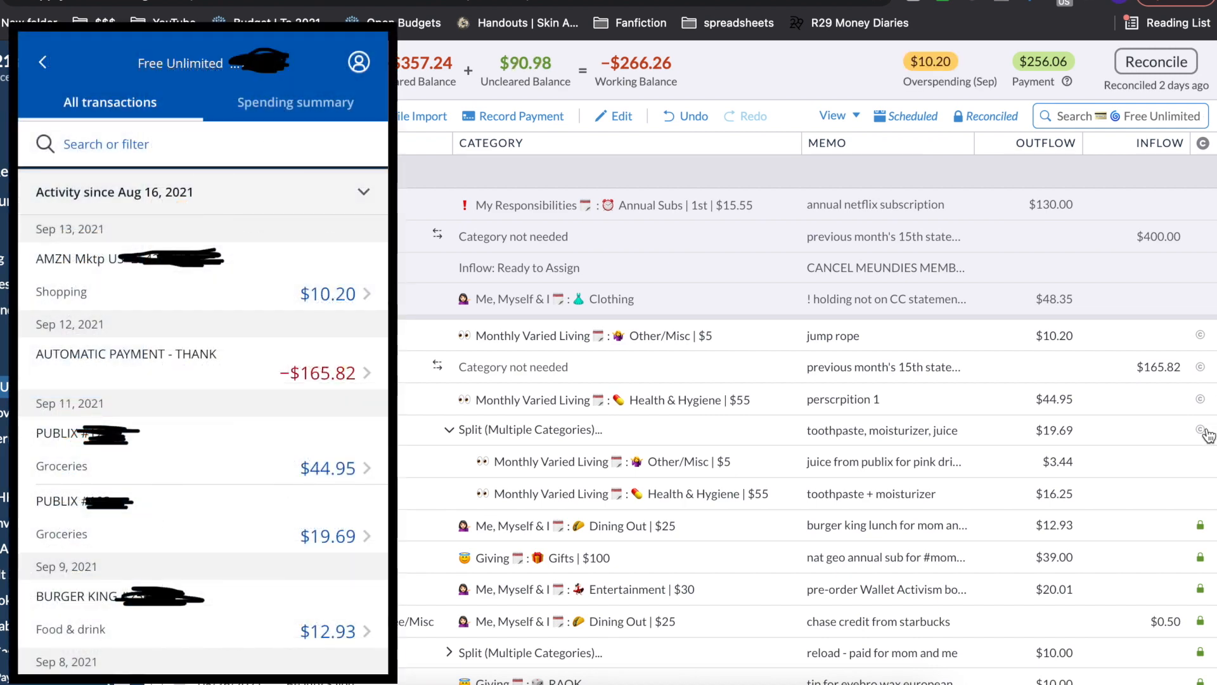
pyautogui.click(1199, 400)
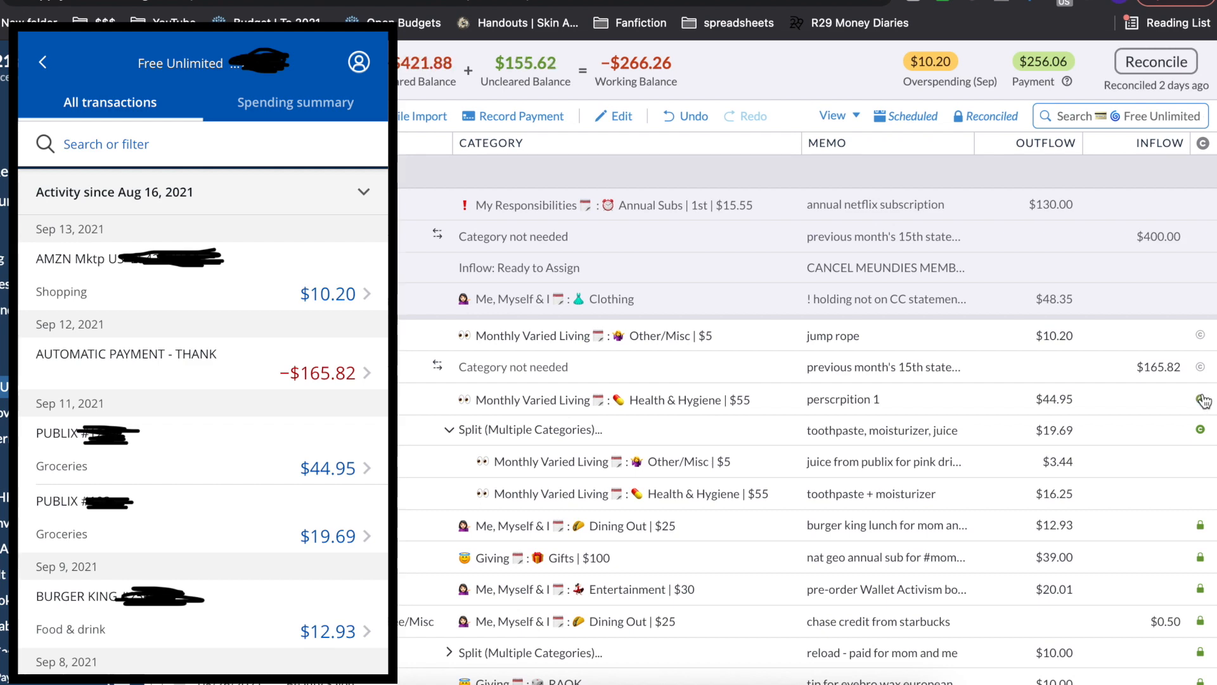
pyautogui.click(1199, 367)
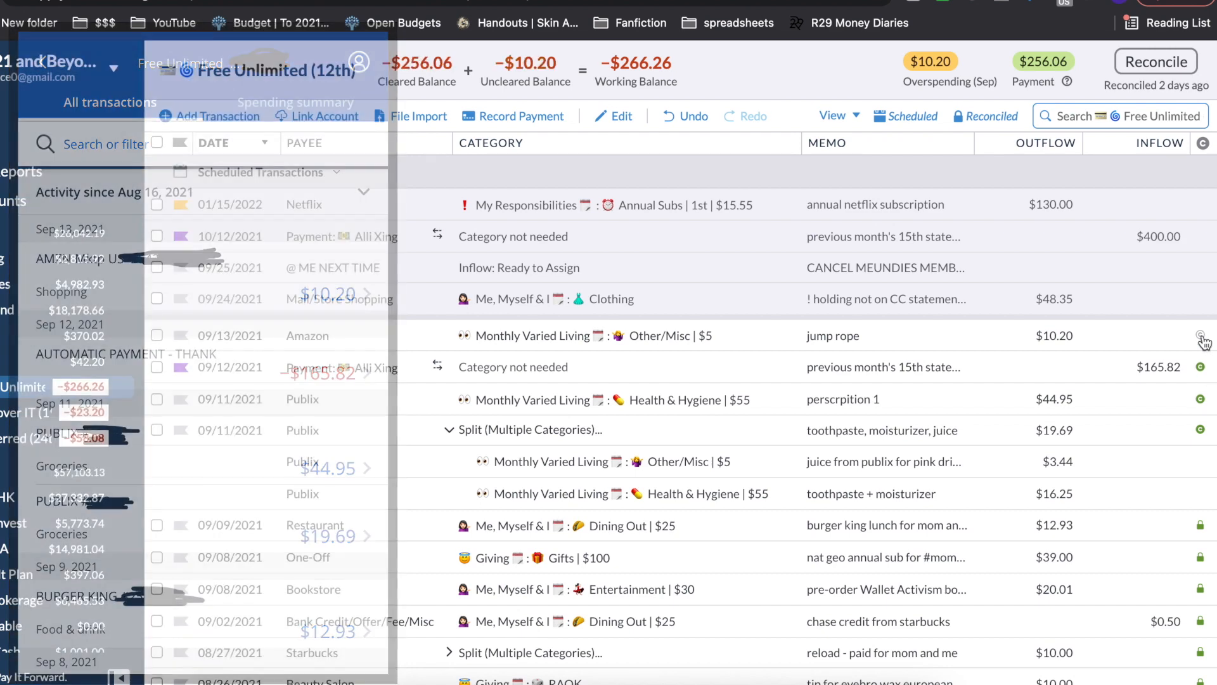
# - Clear the 09/13 Amazon transaction and reconcile the Free Unlimited account at a current balance of −$266.26
pyautogui.click(1175, 80)
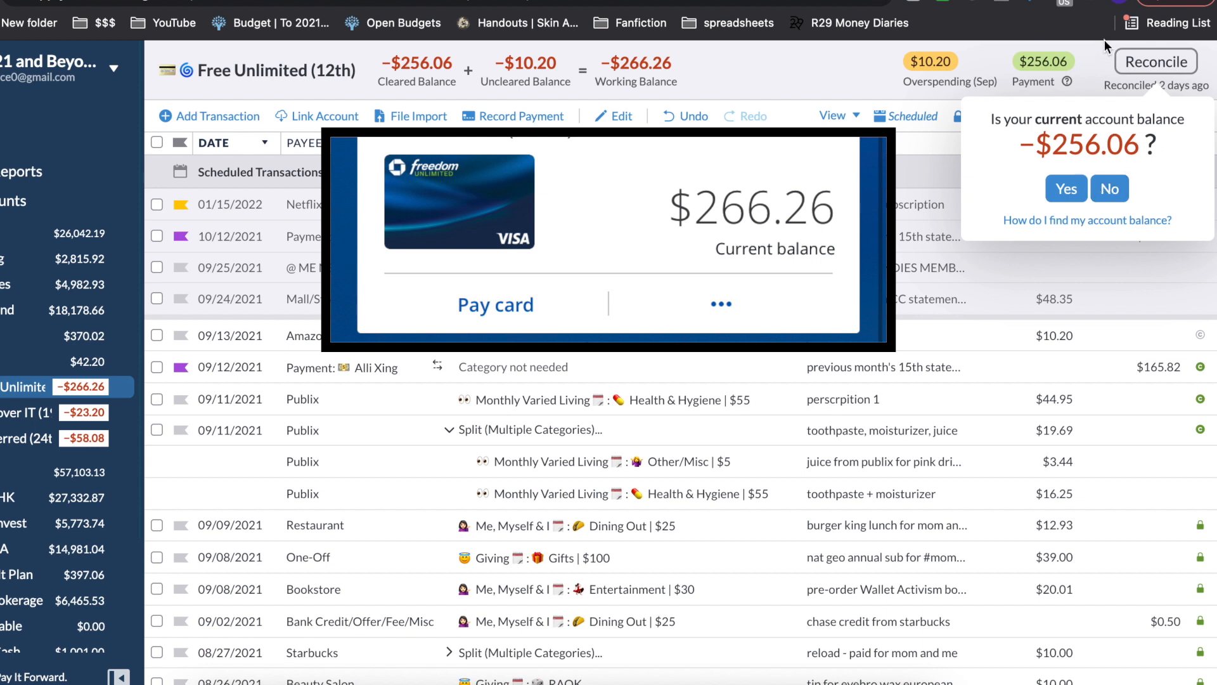
pyautogui.click(1113, 59)
pyautogui.click(1200, 335)
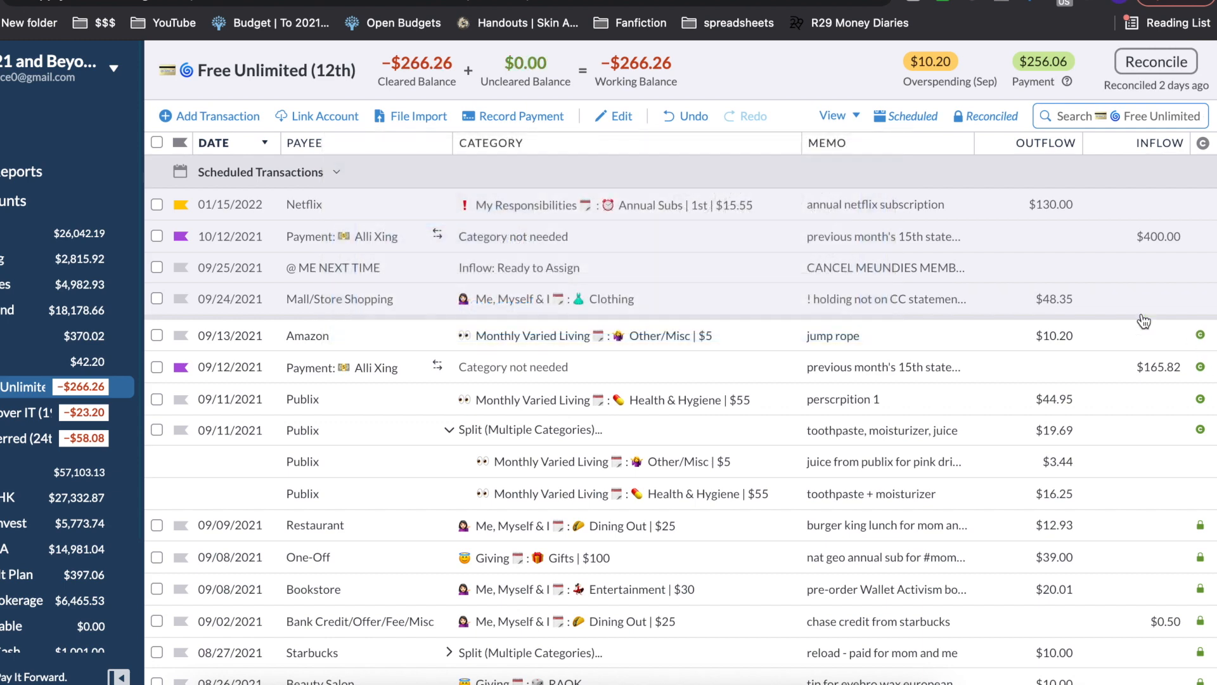
pyautogui.click(1139, 68)
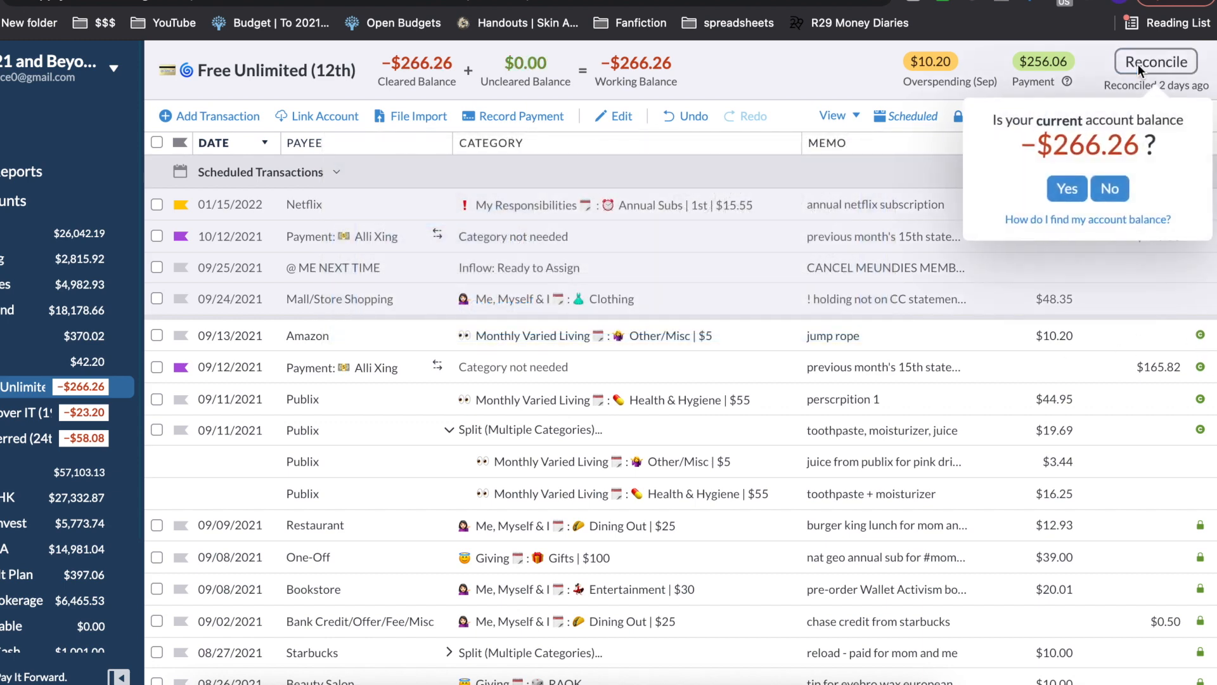
pyautogui.click(1077, 189)
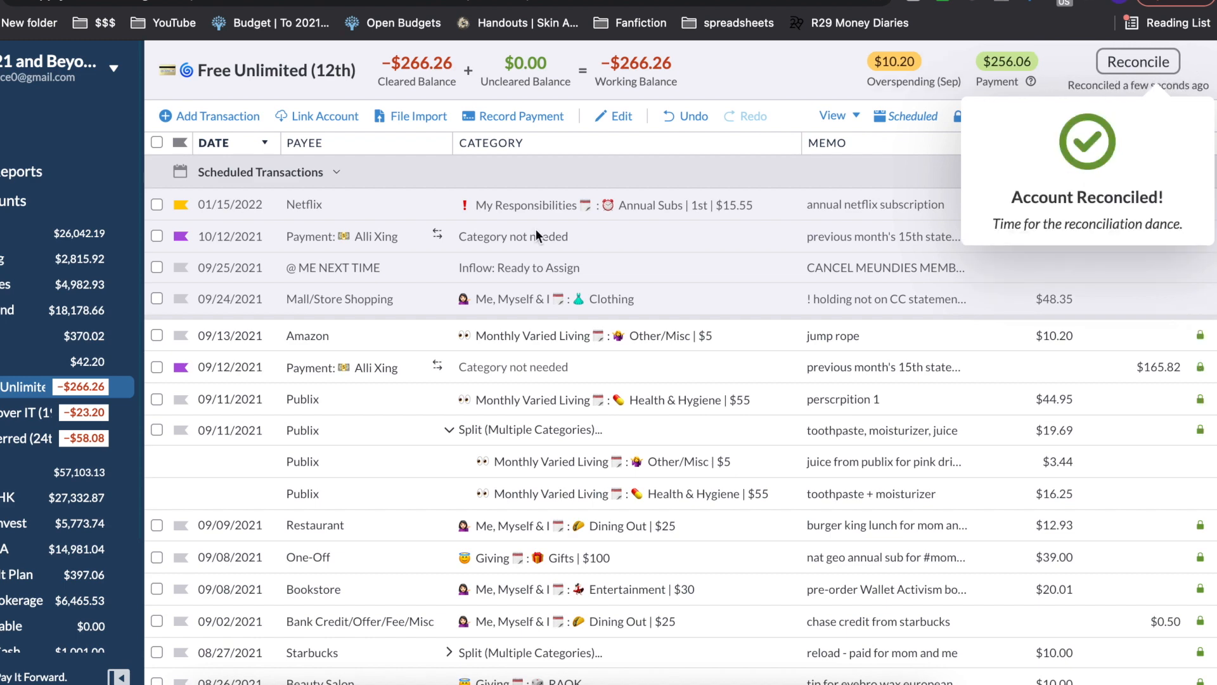
# - Check the Preferred, Discover IT and checking account registers for transactions that still need reconciling
pyautogui.click(7, 433)
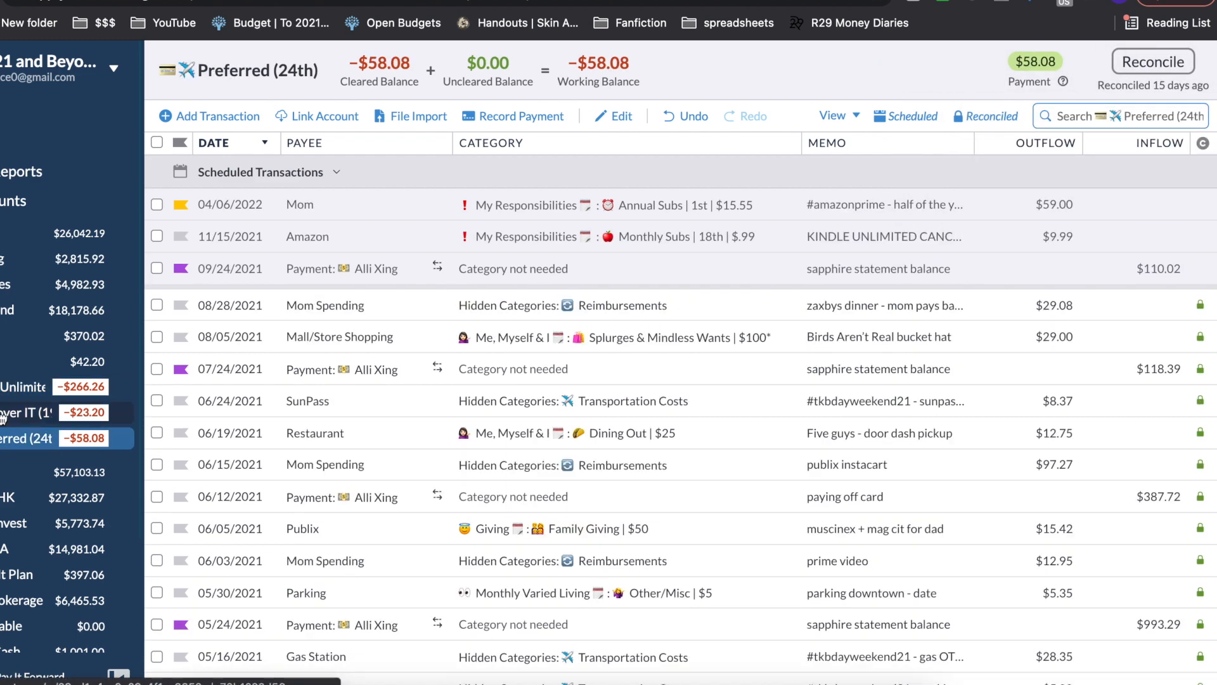
pyautogui.moveTo(3, 417); pyautogui.dragTo(3, 418)
pyautogui.click(95, 262)
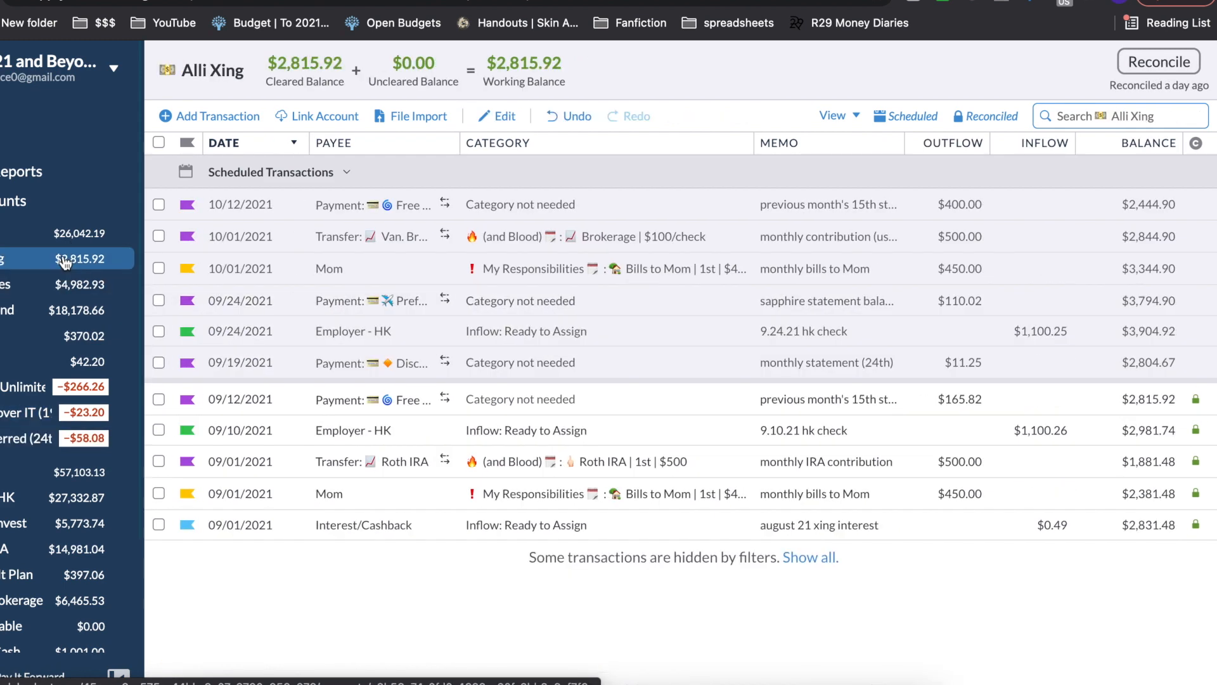
pyautogui.click(159, 399)
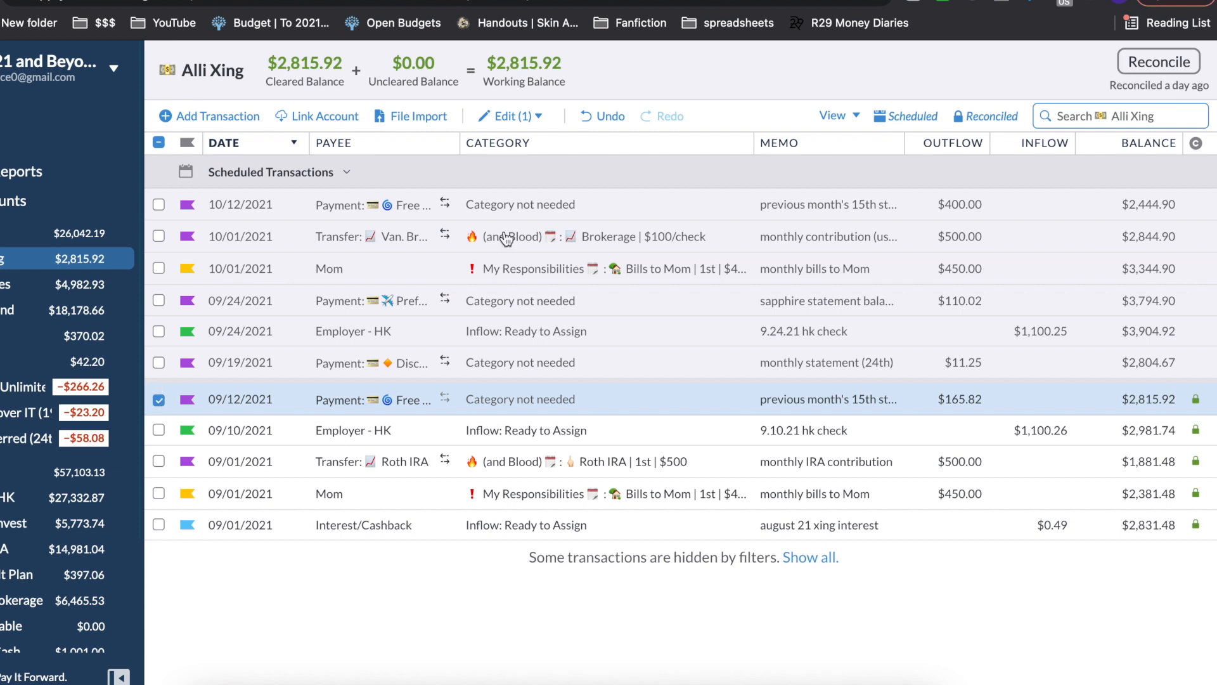
pyautogui.click(1159, 62)
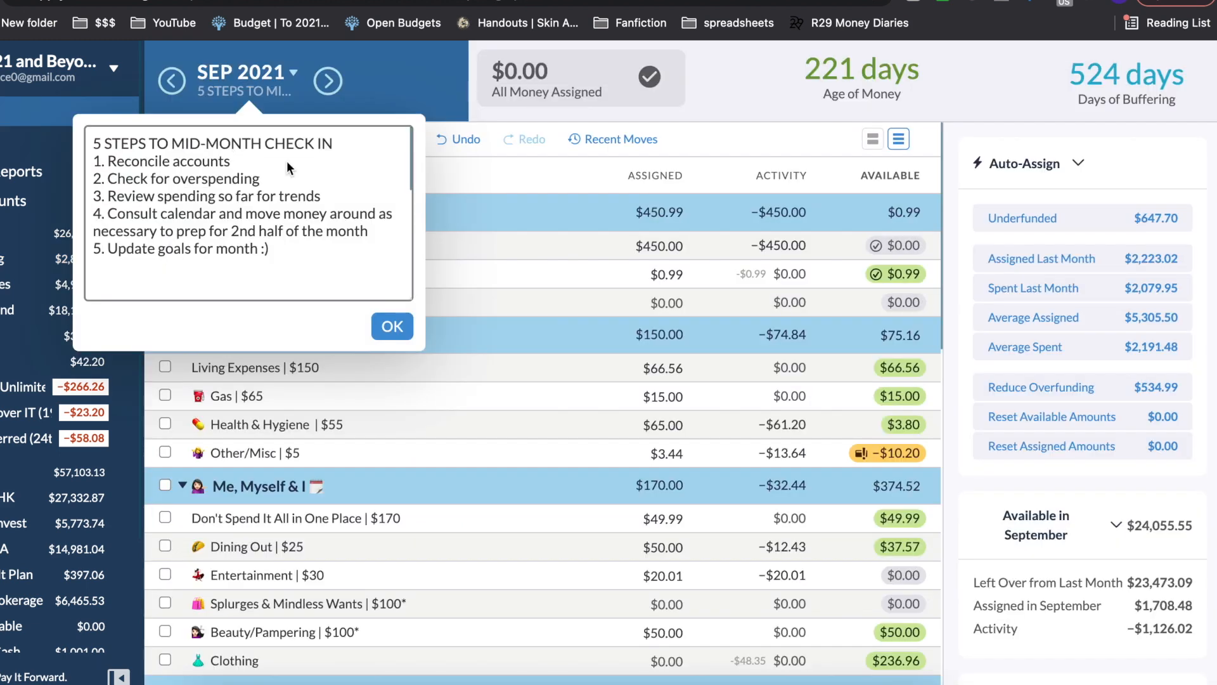
# - Add a ✅ emoji after "1. Reconcile accounts" in the September month note and save it
pyautogui.press('ctrl+super+space')
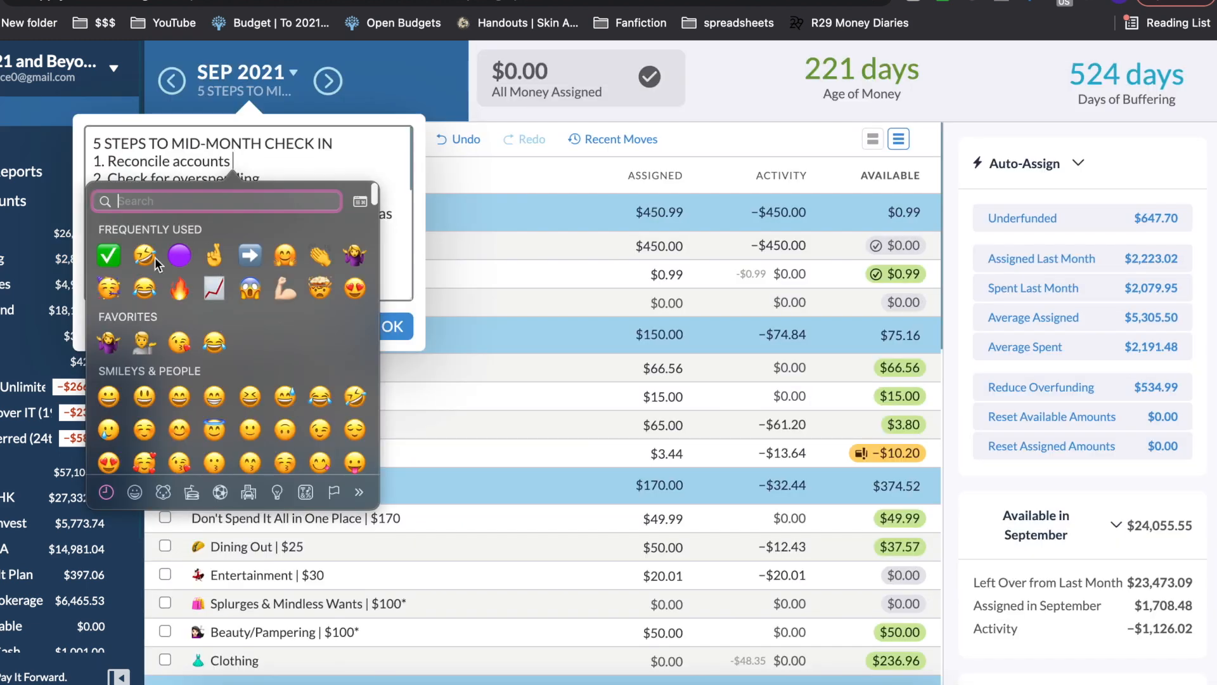
pyautogui.click(109, 248)
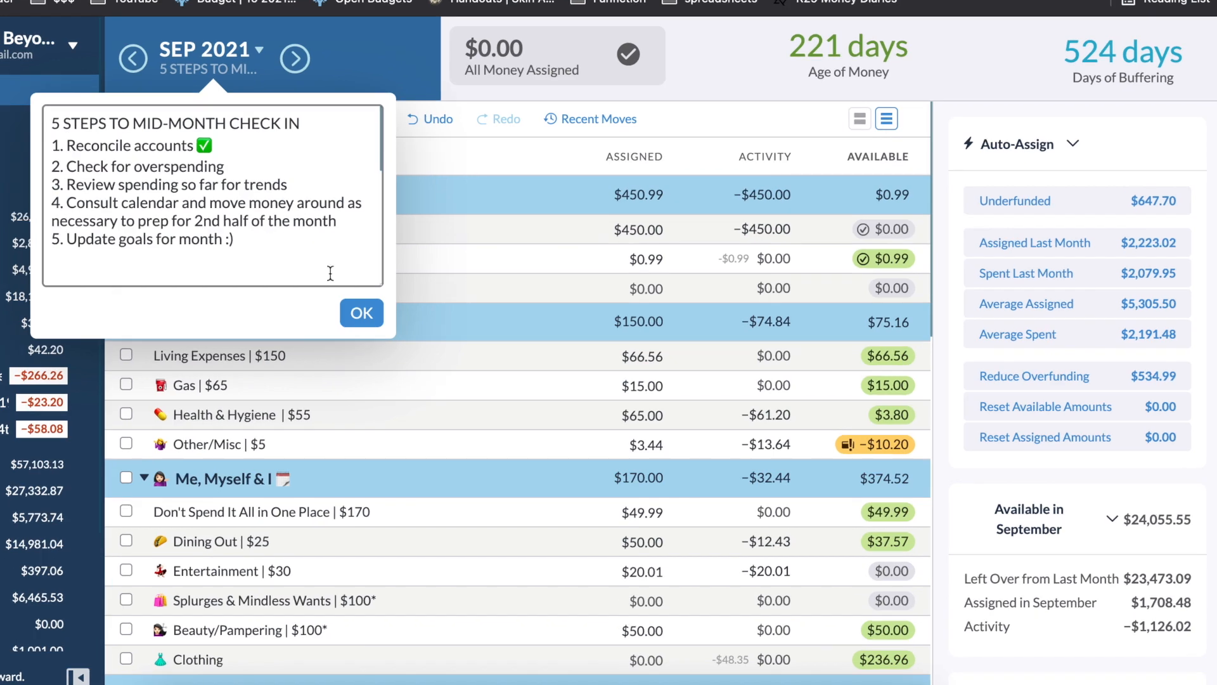
pyautogui.click(355, 313)
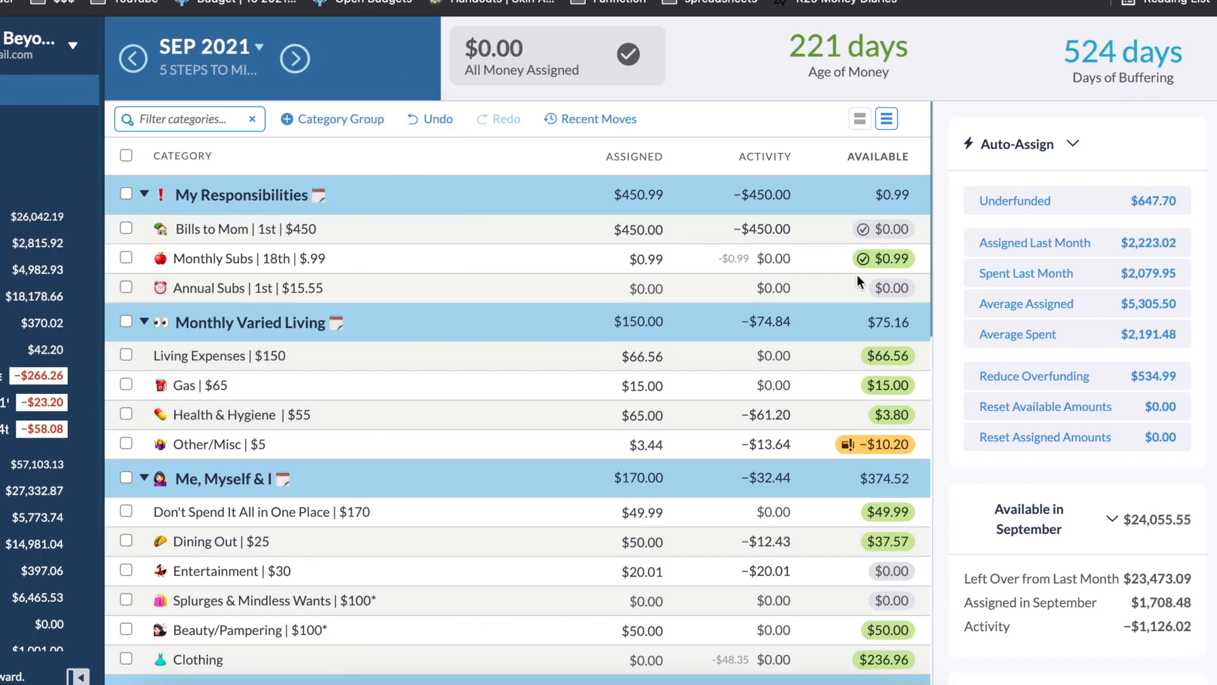
# - Look through the budget for overspending and cover the Other/Misc shortfall with money from Living Expenses
pyautogui.scroll(-1, 921, 312)
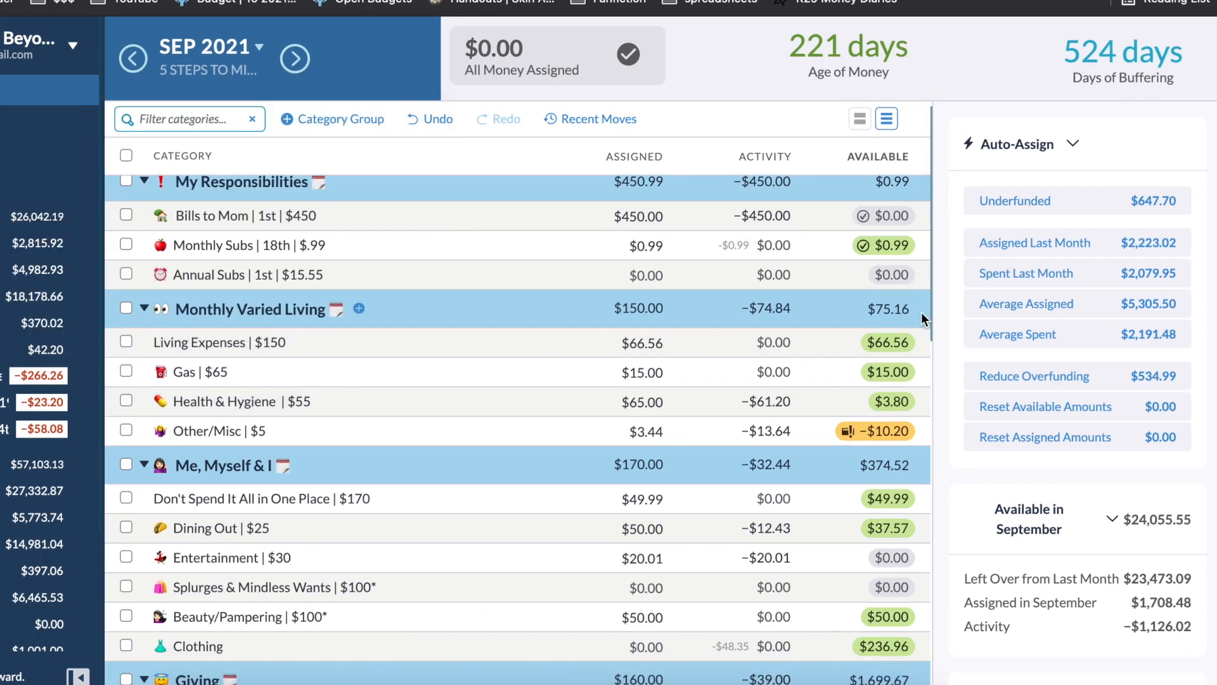
pyautogui.scroll(-3, 856, 354)
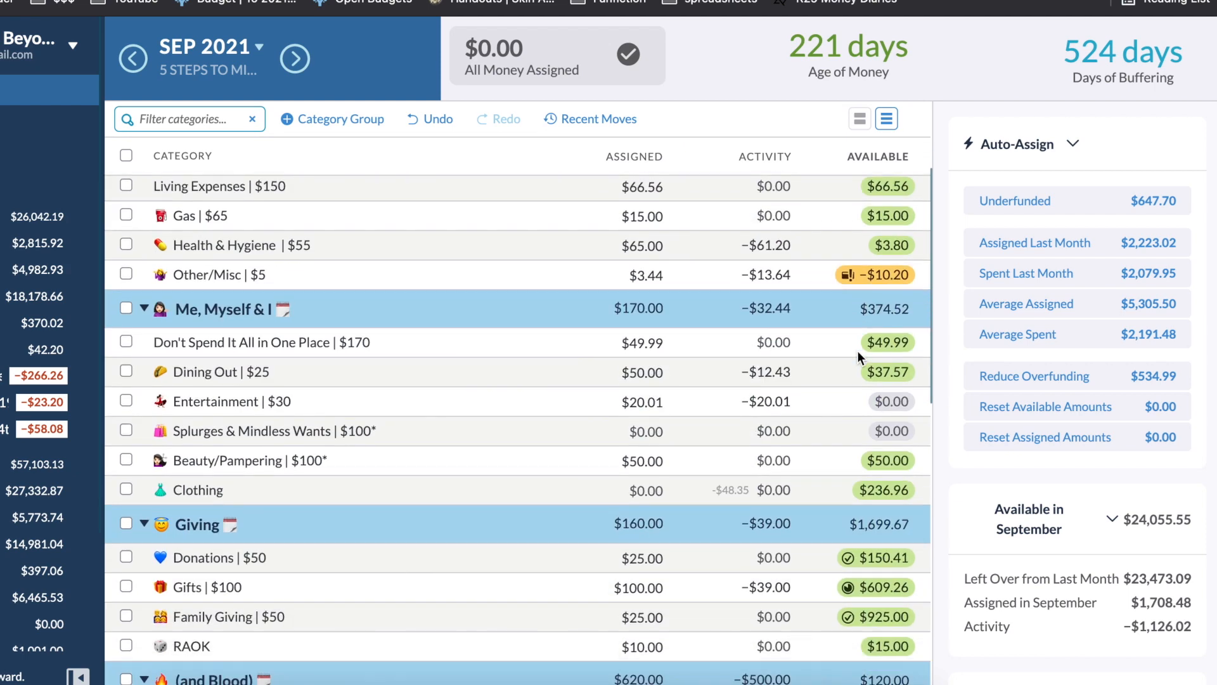
pyautogui.scroll(3, 875, 399)
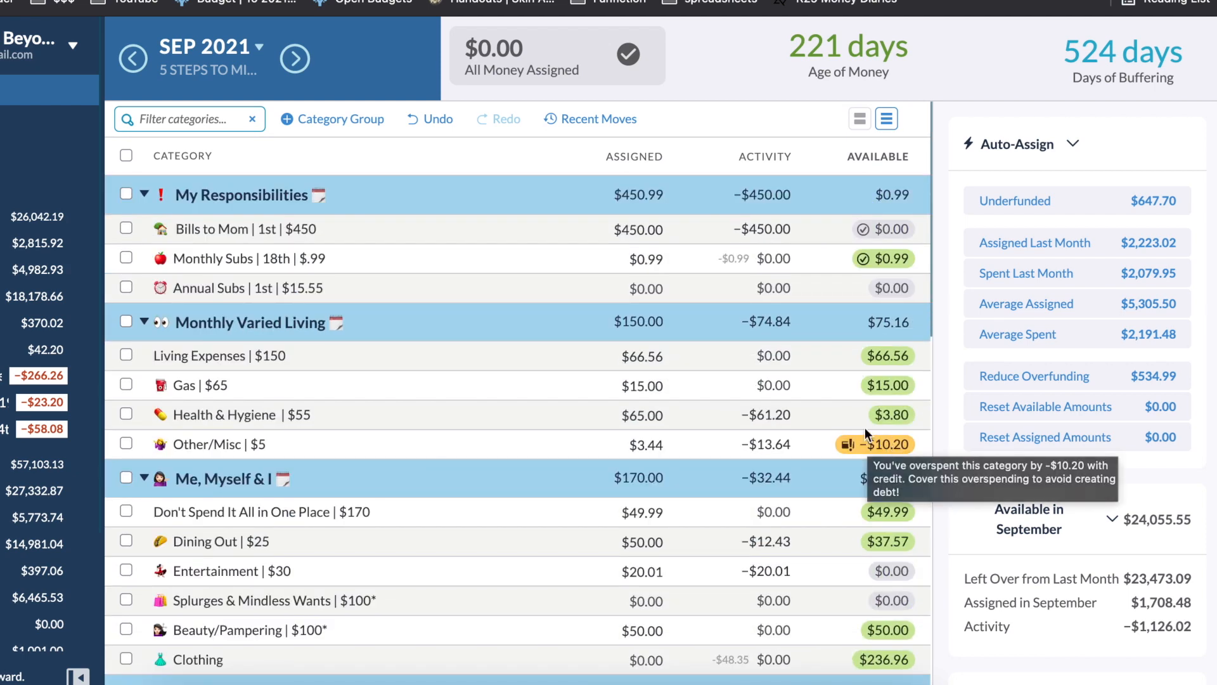
pyautogui.click(642, 443)
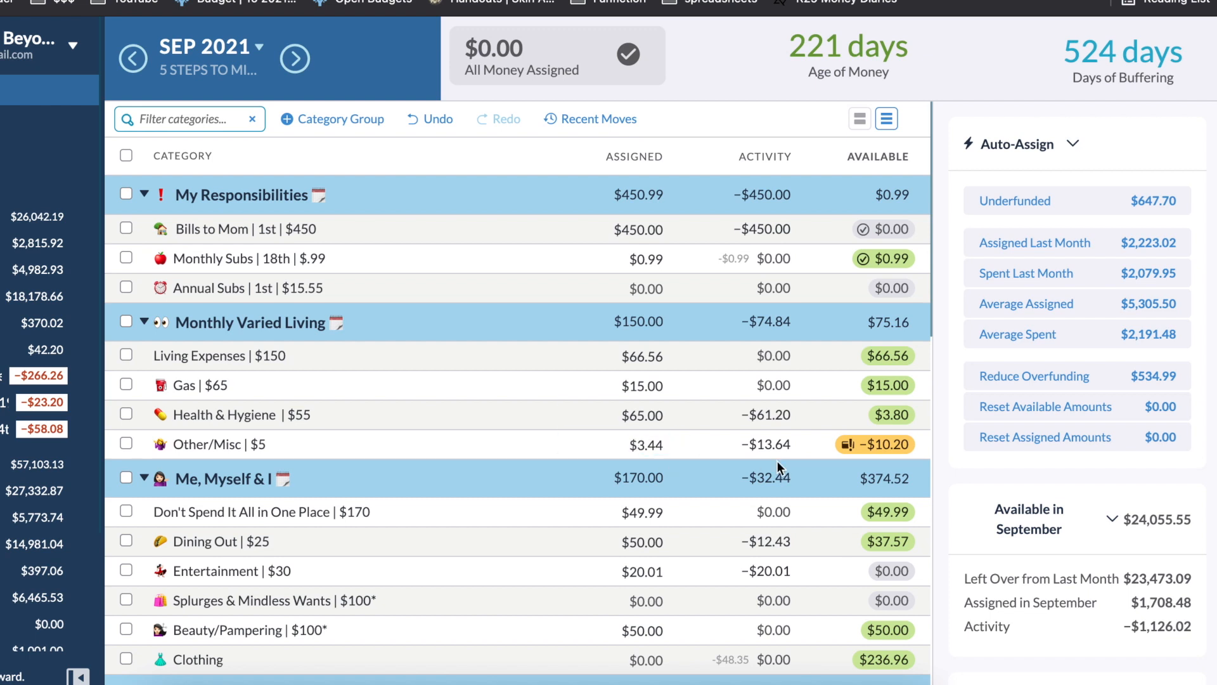
pyautogui.click(876, 444)
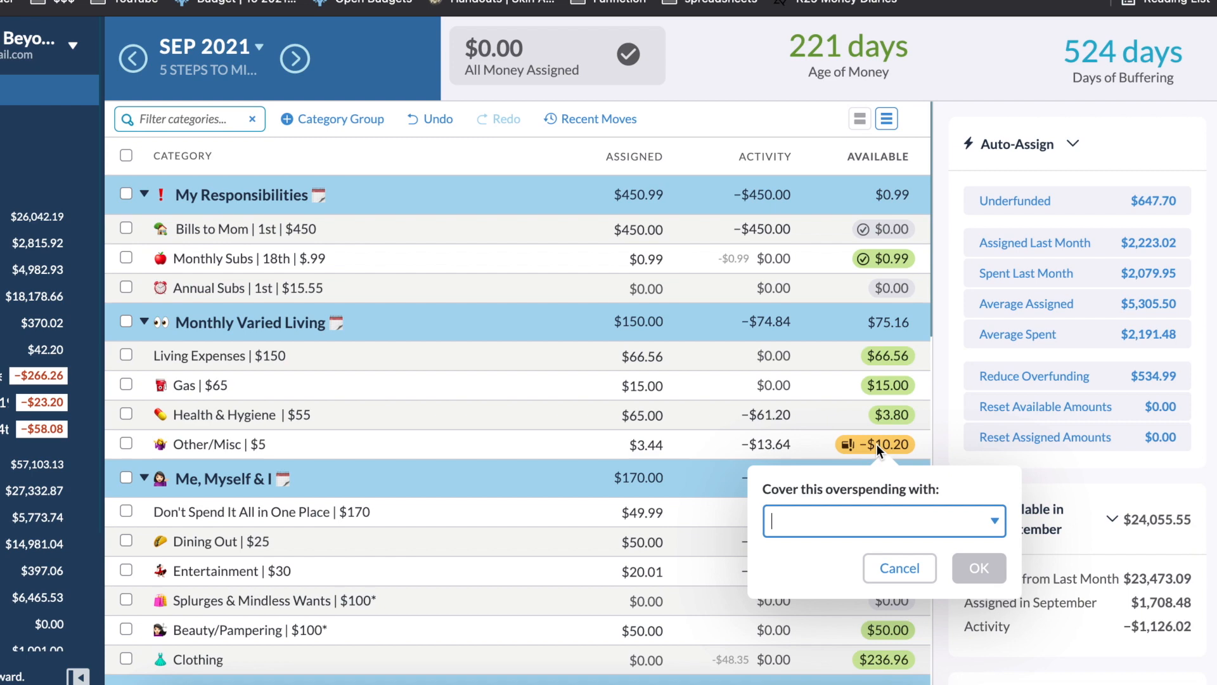
pyautogui.write('living')
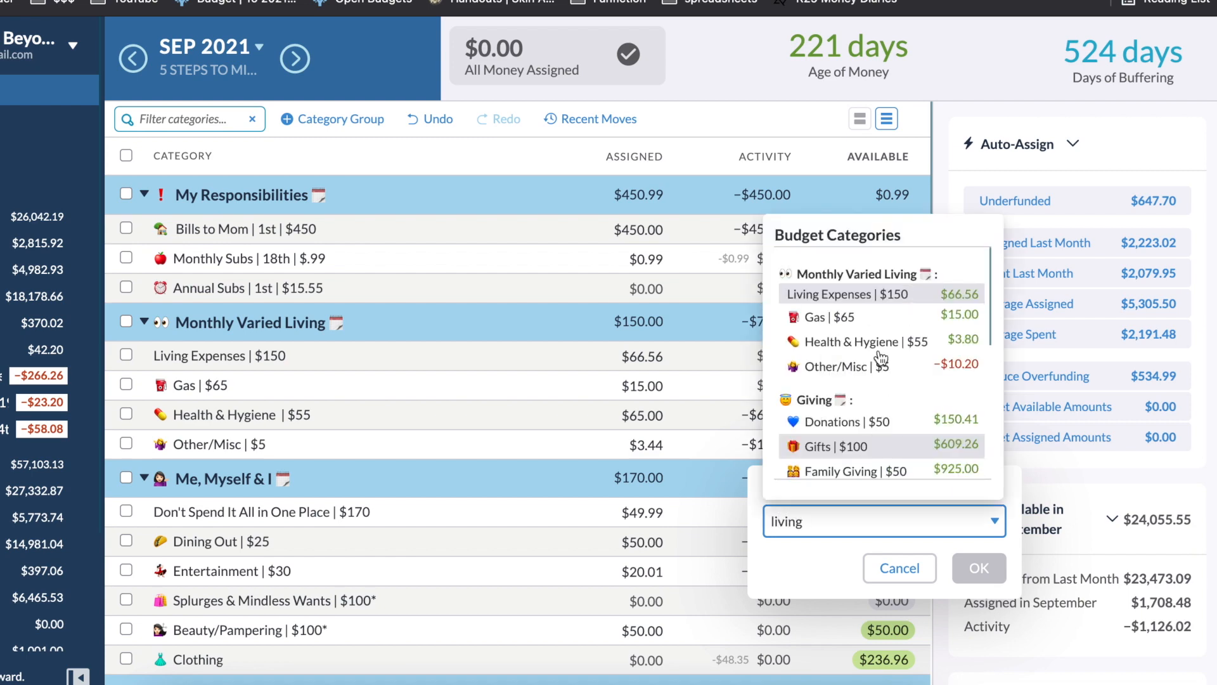
pyautogui.click(901, 296)
pyautogui.click(976, 567)
# - Check the remaining categories for overspending, add ✅ after "2. Check for overspending" in the month note, and save it
pyautogui.scroll(-8, 793, 394)
pyautogui.scroll(-7, 793, 394)
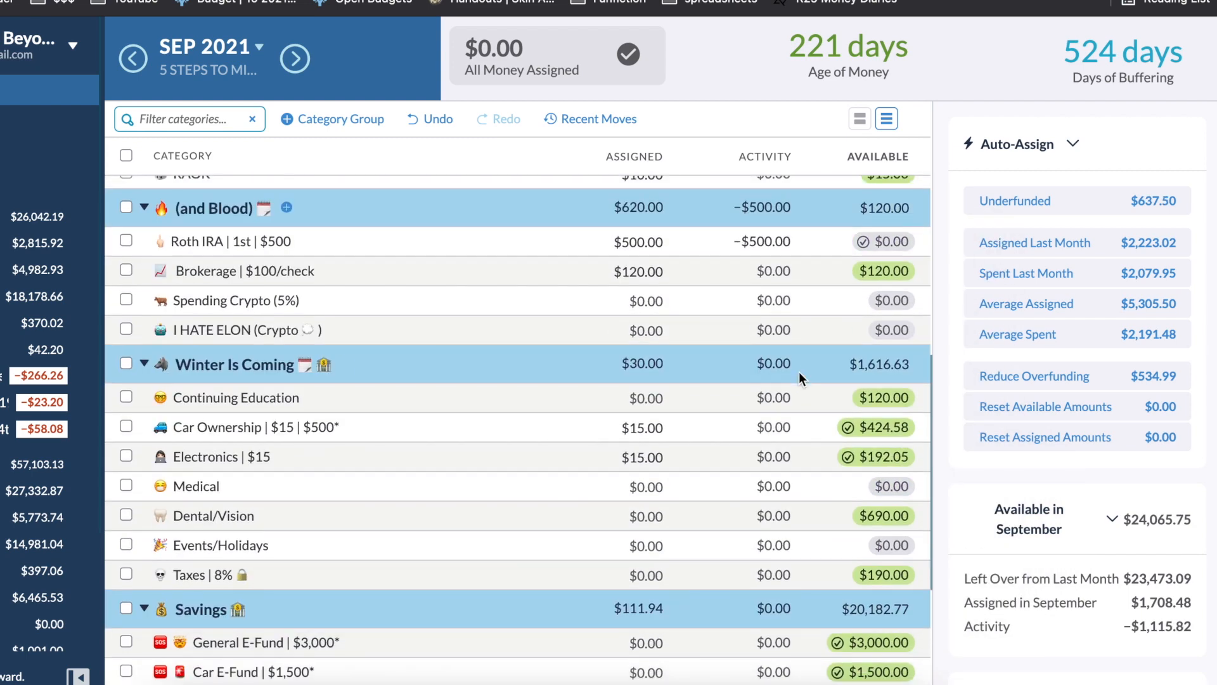
pyautogui.scroll(10, 798, 376)
pyautogui.click(208, 70)
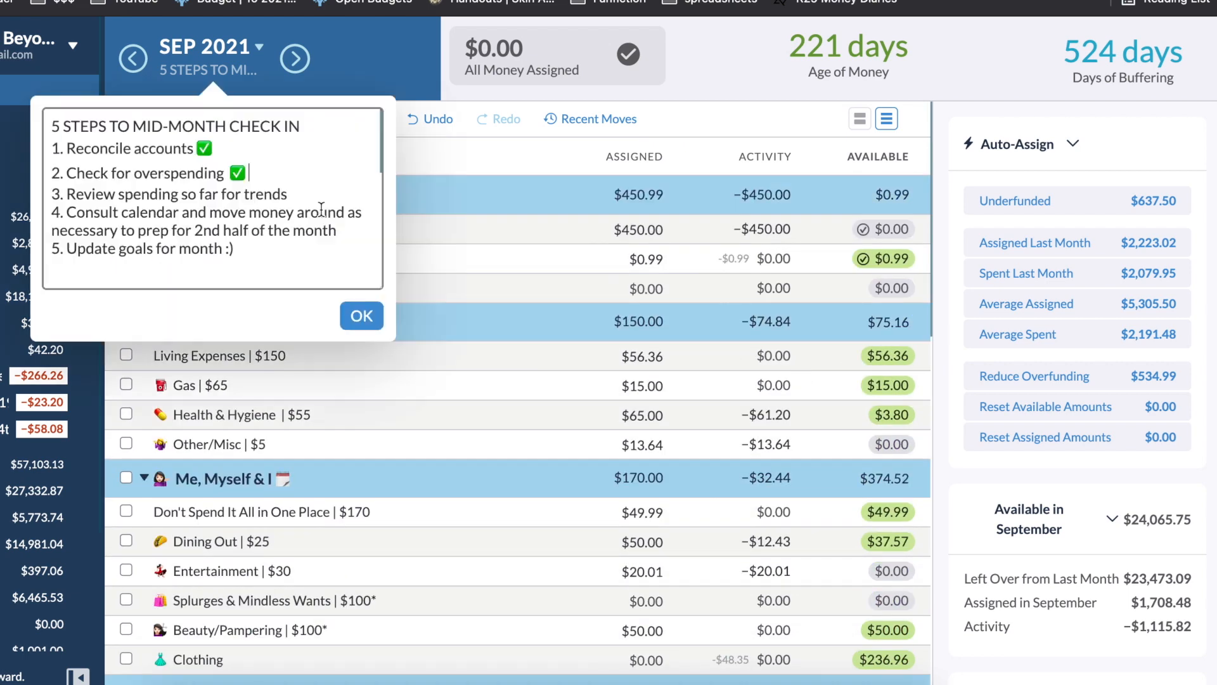
pyautogui.click(297, 168)
pyautogui.click(361, 315)
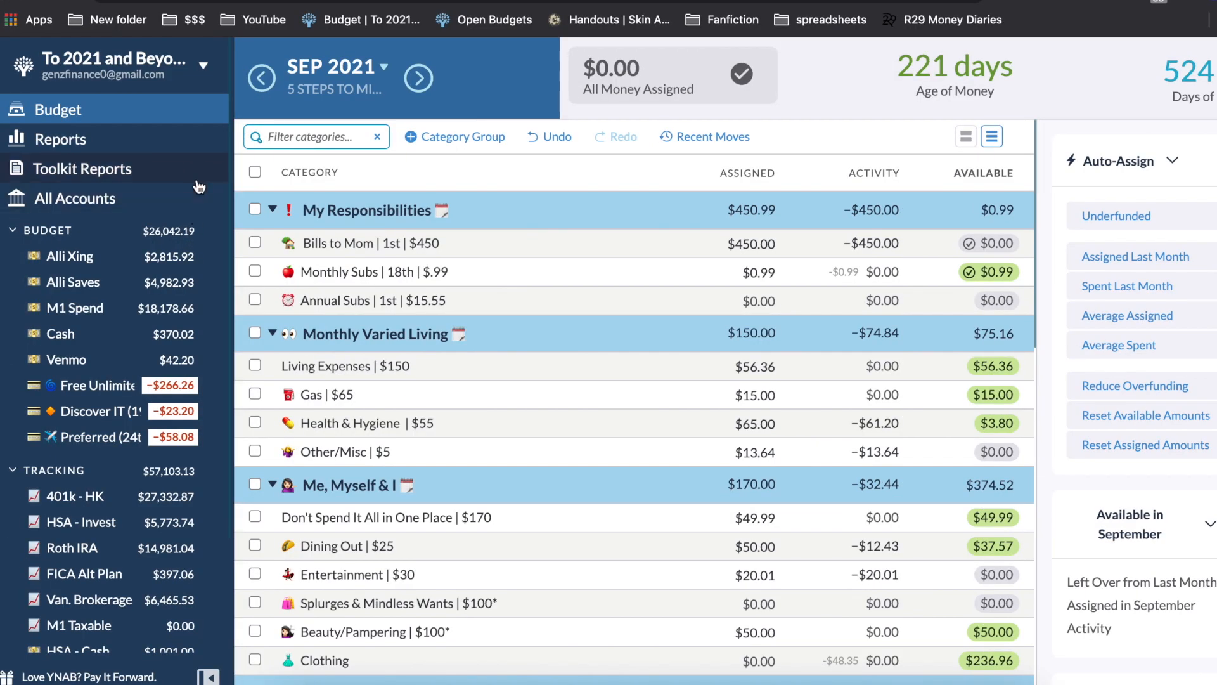
# - Show the September 2021 spending totals report with all categories included
pyautogui.click(192, 147)
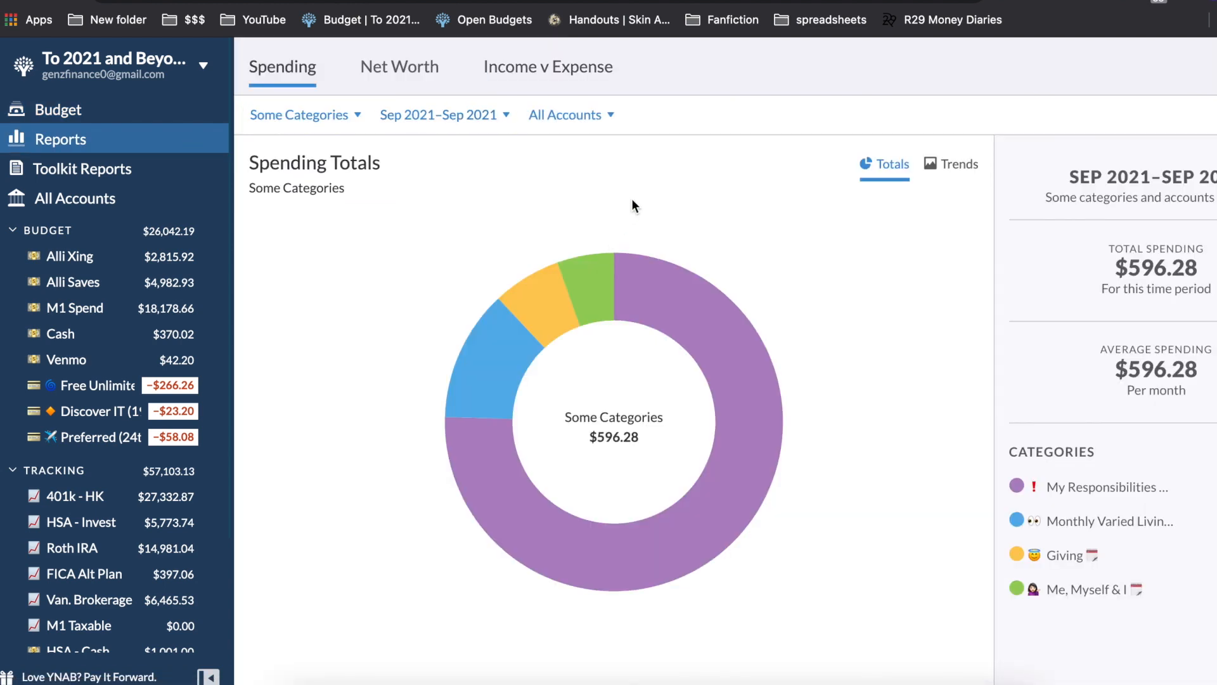
pyautogui.click(409, 115)
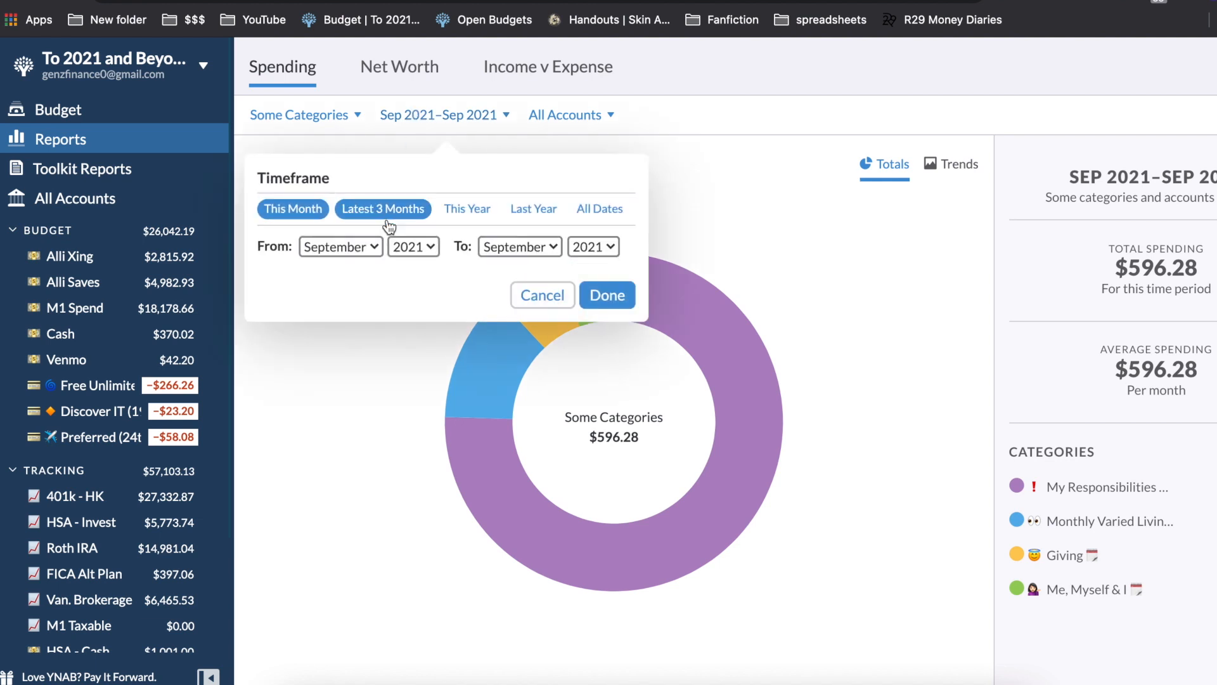
pyautogui.click(610, 300)
pyautogui.click(303, 114)
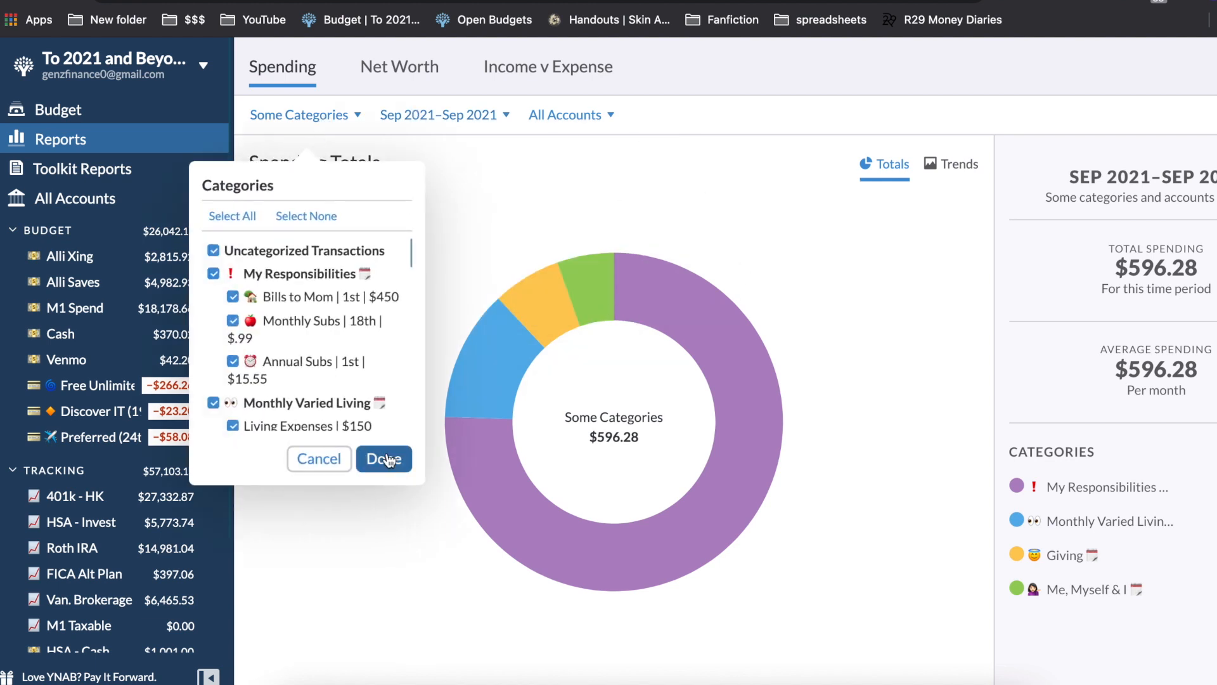
pyautogui.click(385, 456)
# - Check the spending shares of the (and Blood), My Responsibilities and Monthly Varied Living groups in the totals chart
pyautogui.moveTo(709, 304)
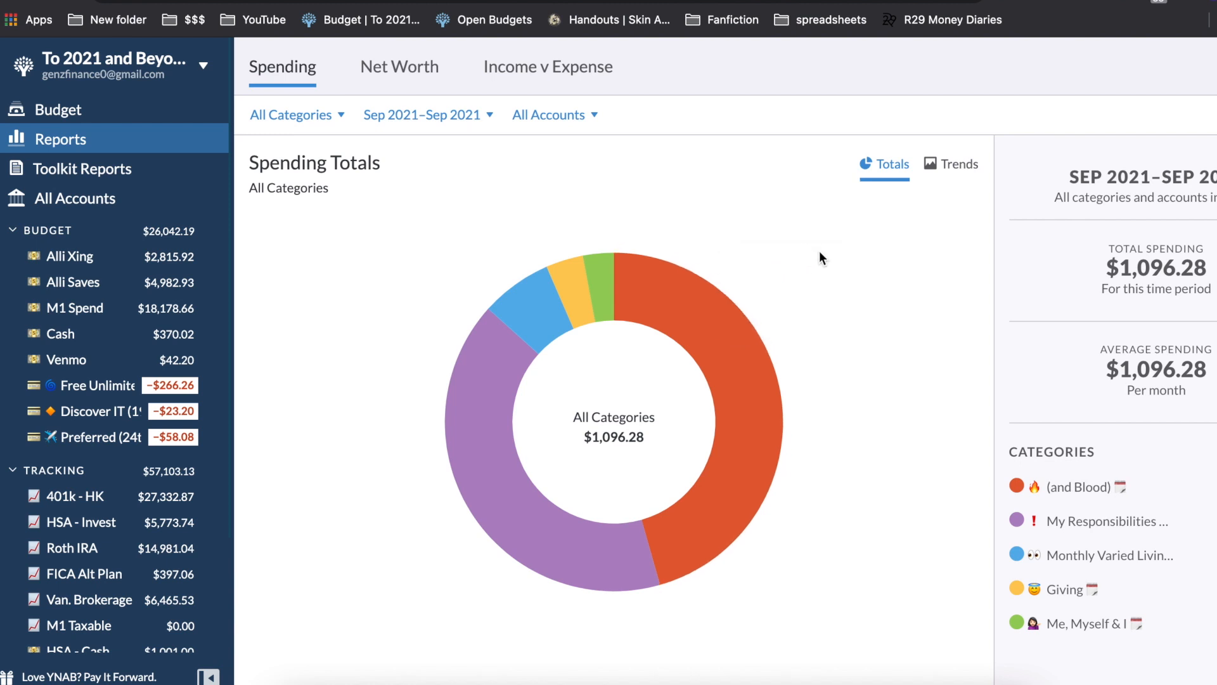
pyautogui.moveTo(757, 378)
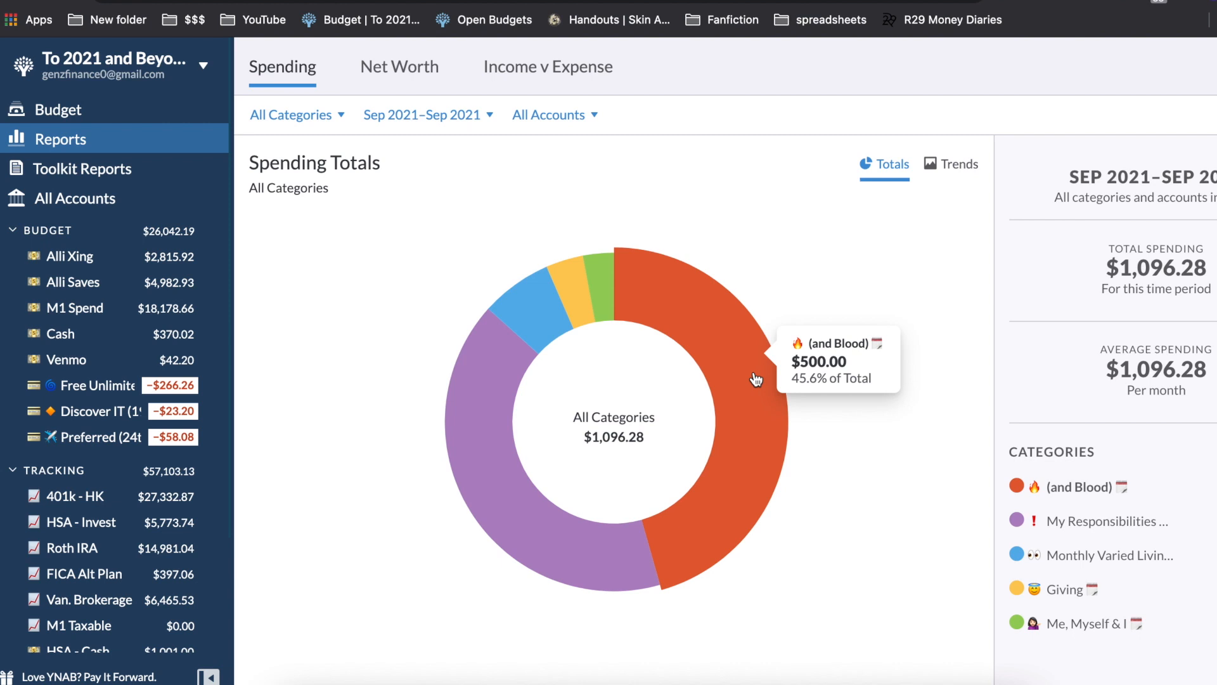
pyautogui.moveTo(518, 555)
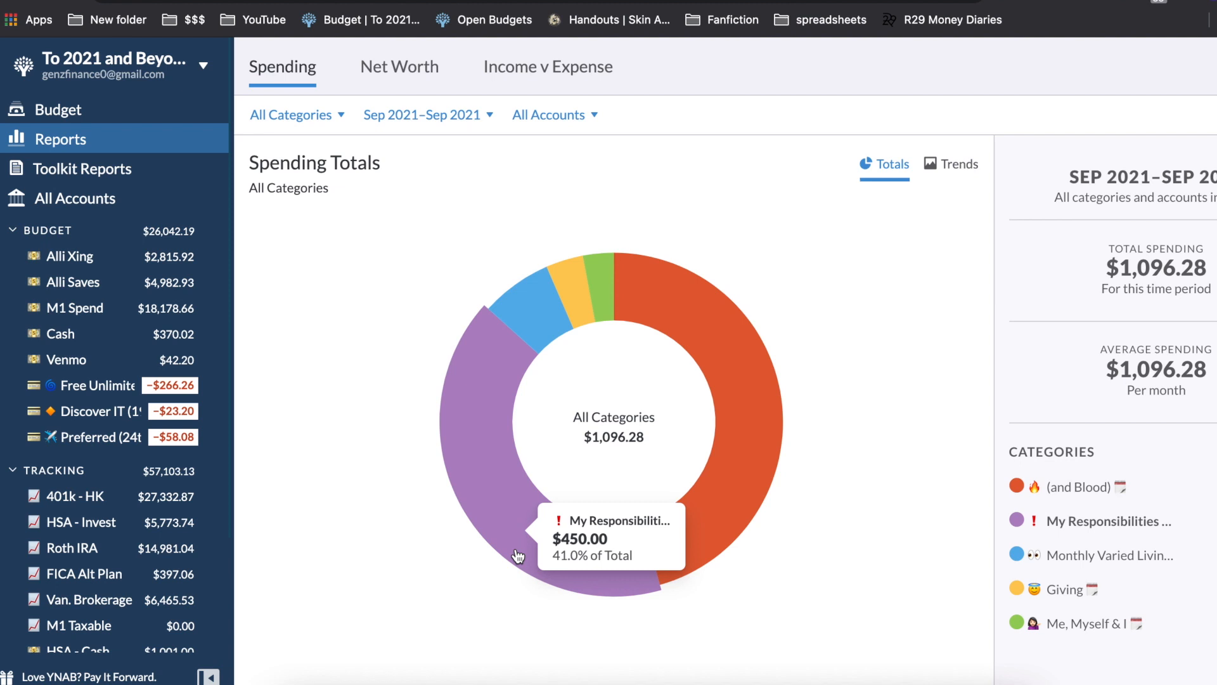
pyautogui.moveTo(526, 320)
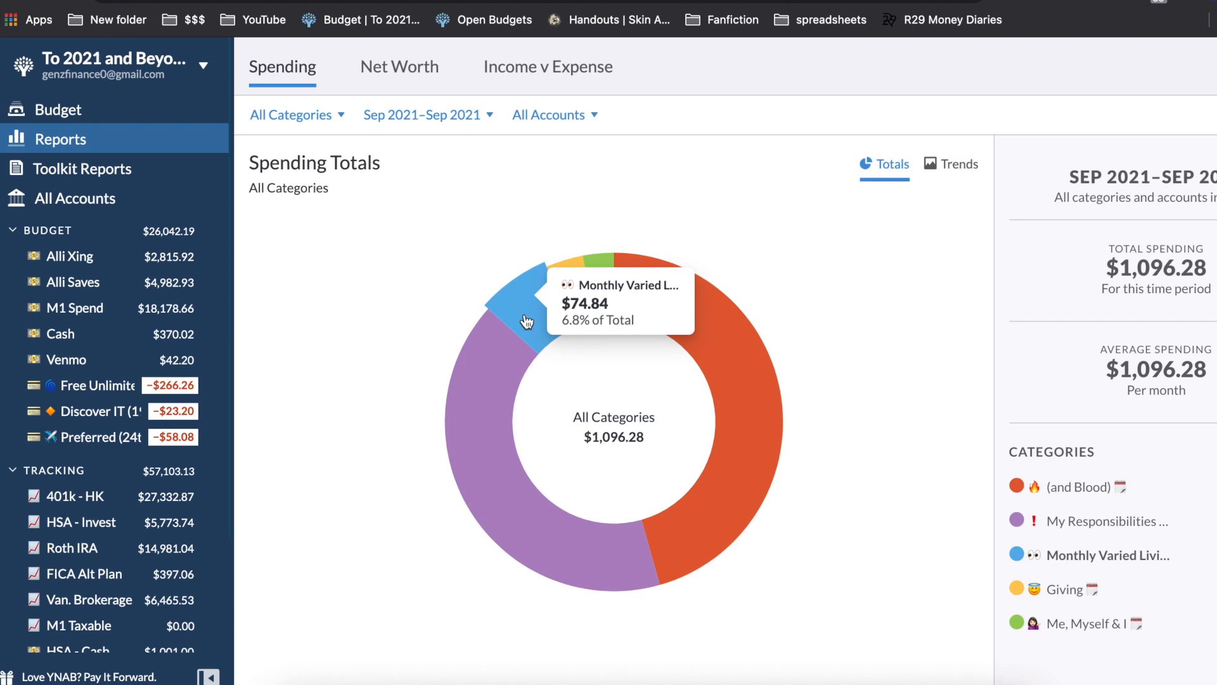
# - Review the Monthly Varied Living breakdown, including the transactions behind Health & Hygiene and Other/Misc
pyautogui.click(526, 320)
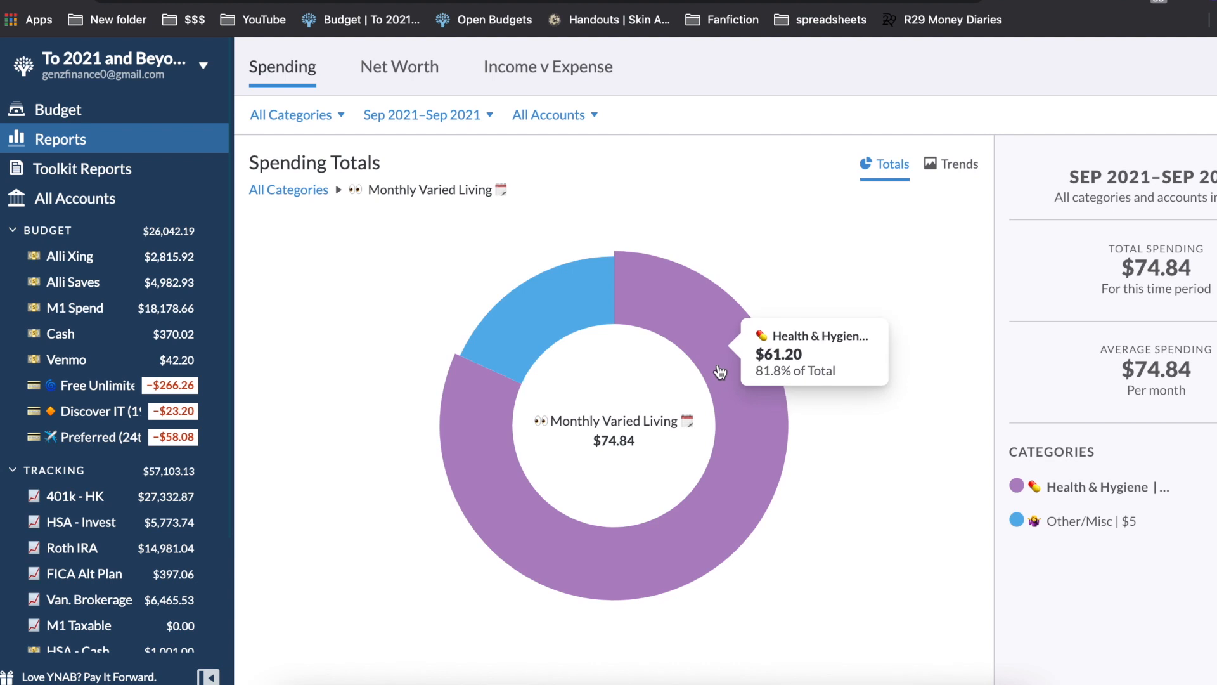
pyautogui.click(720, 372)
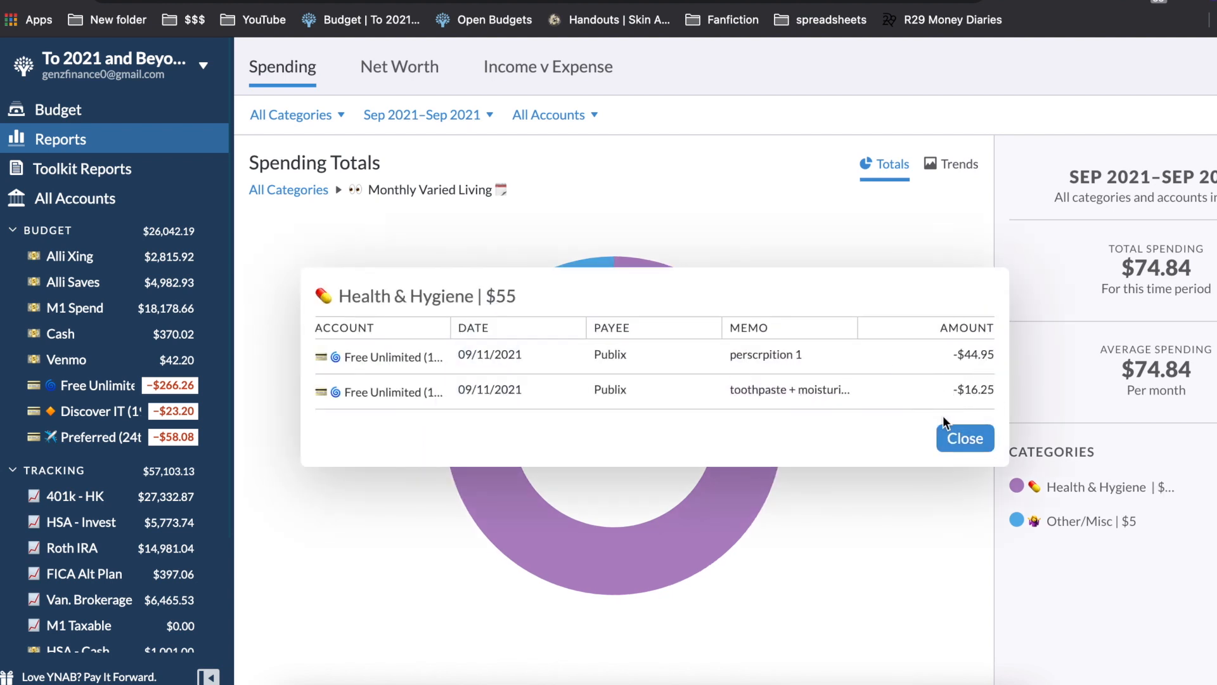
pyautogui.click(965, 438)
pyautogui.click(570, 290)
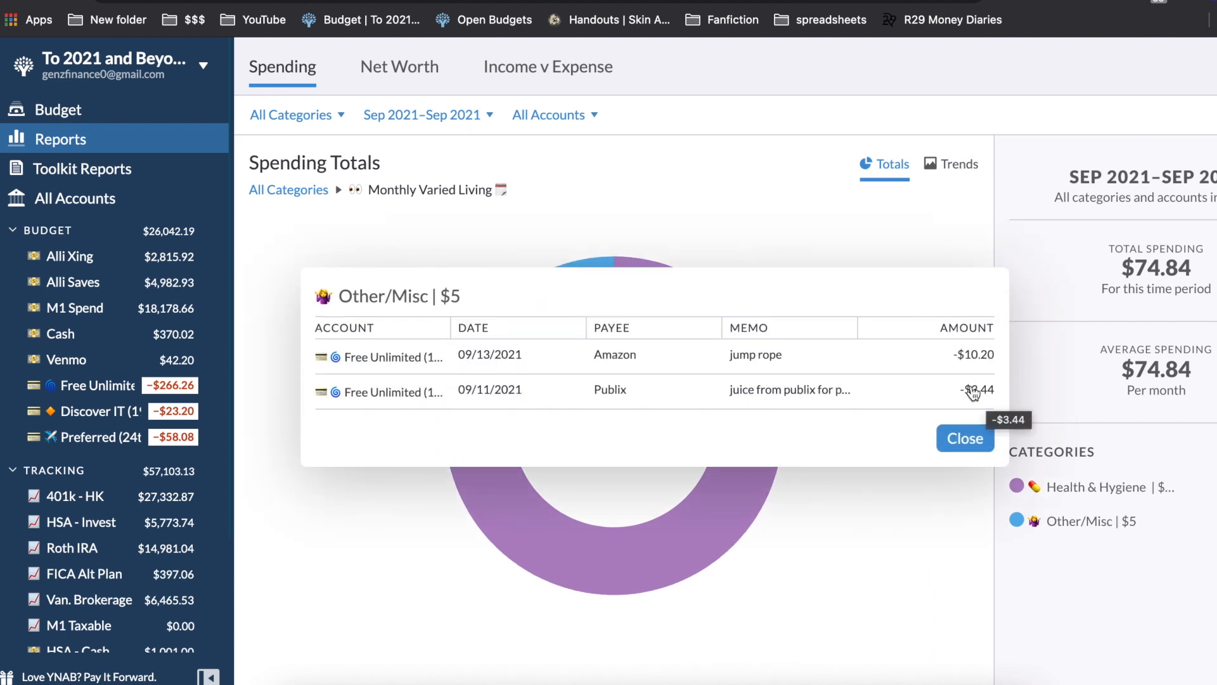
pyautogui.click(977, 434)
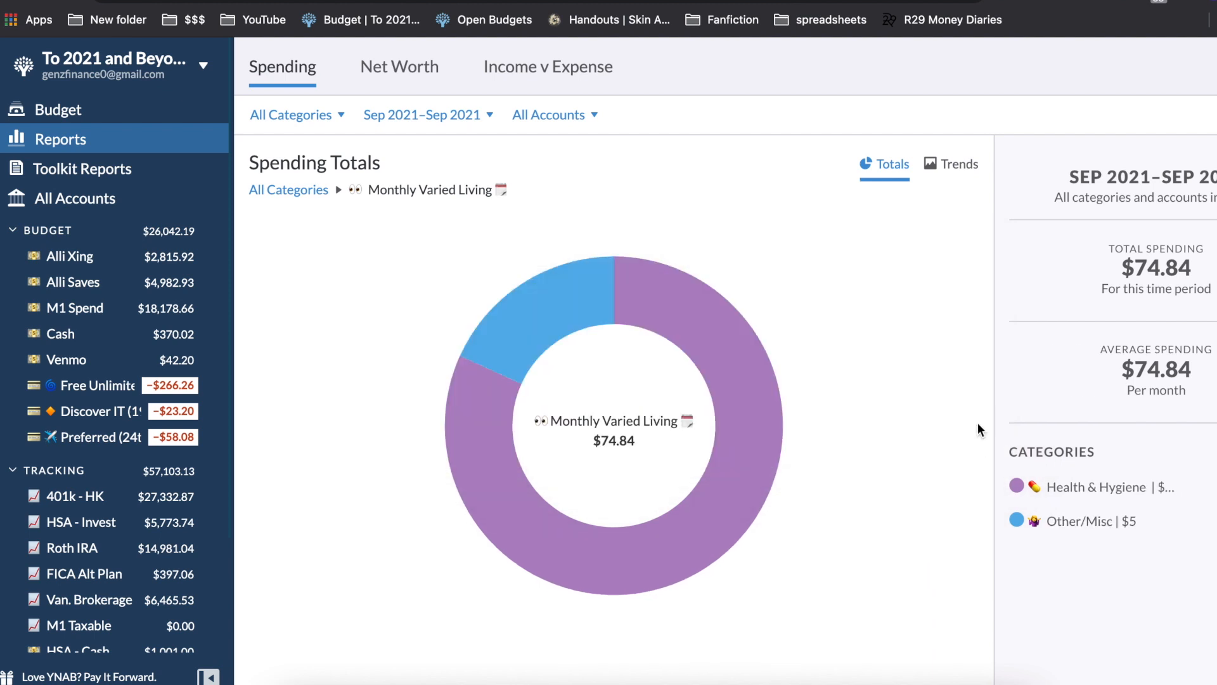
pyautogui.click(648, 305)
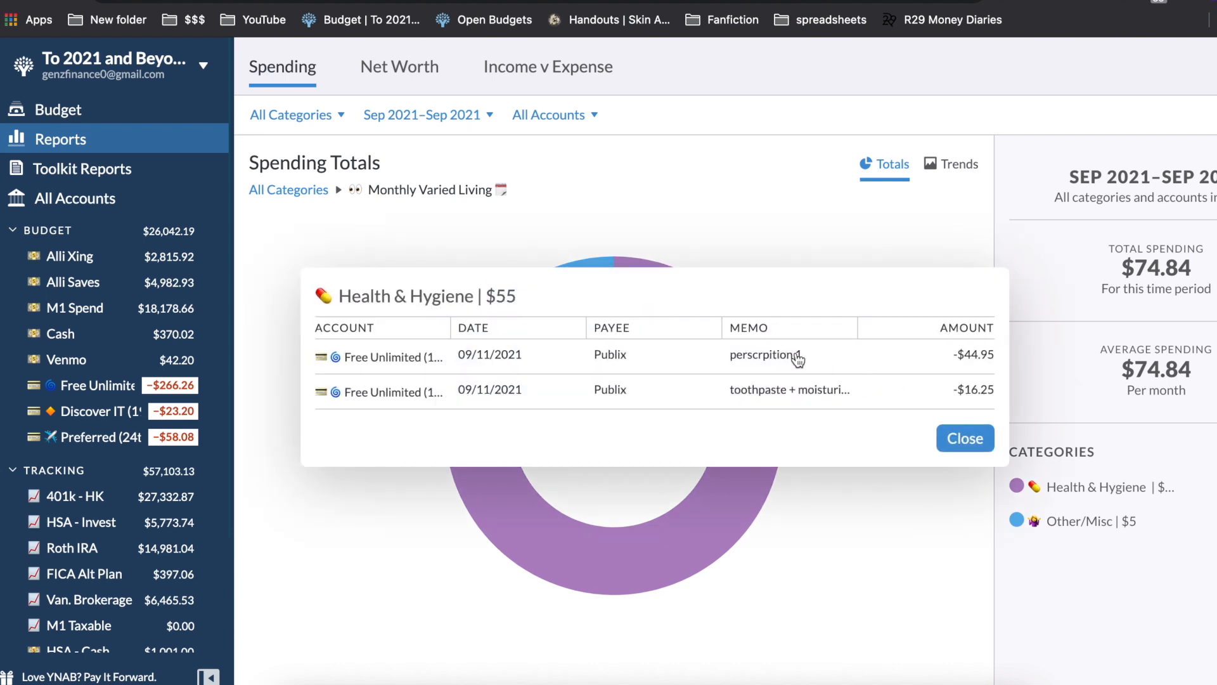
pyautogui.click(962, 442)
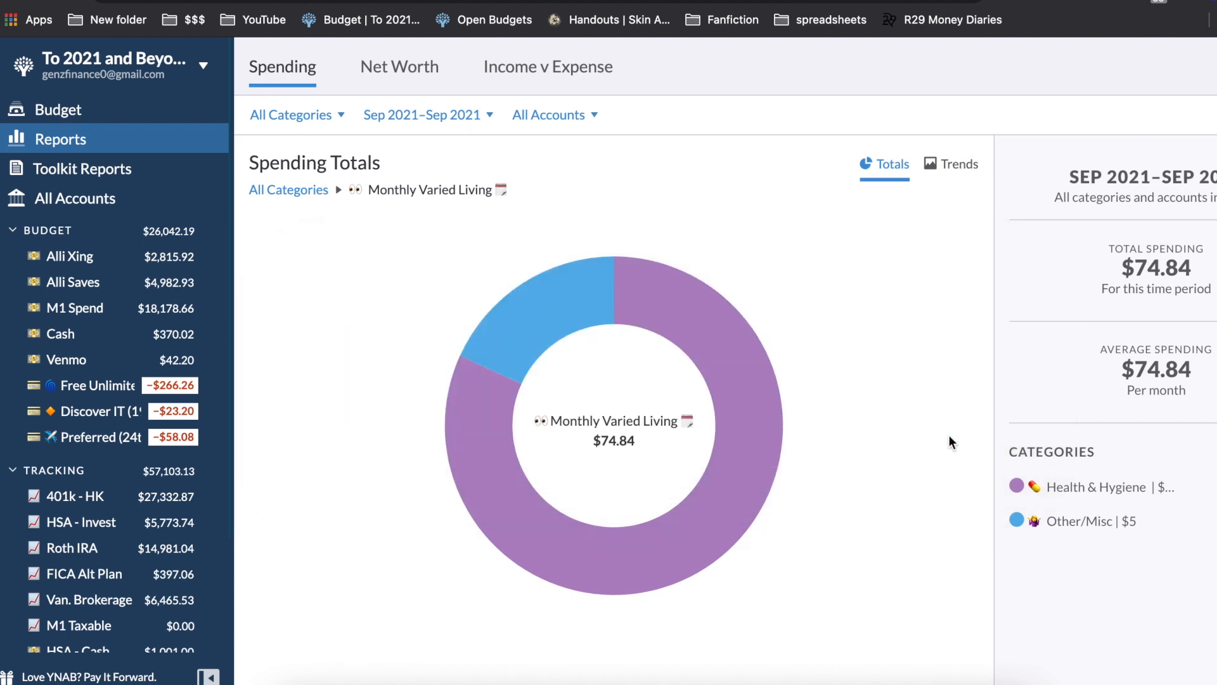
pyautogui.click(592, 282)
pyautogui.click(964, 438)
# - Review the spending breakdown of the Giving group and return to the all-categories overview
pyautogui.click(289, 190)
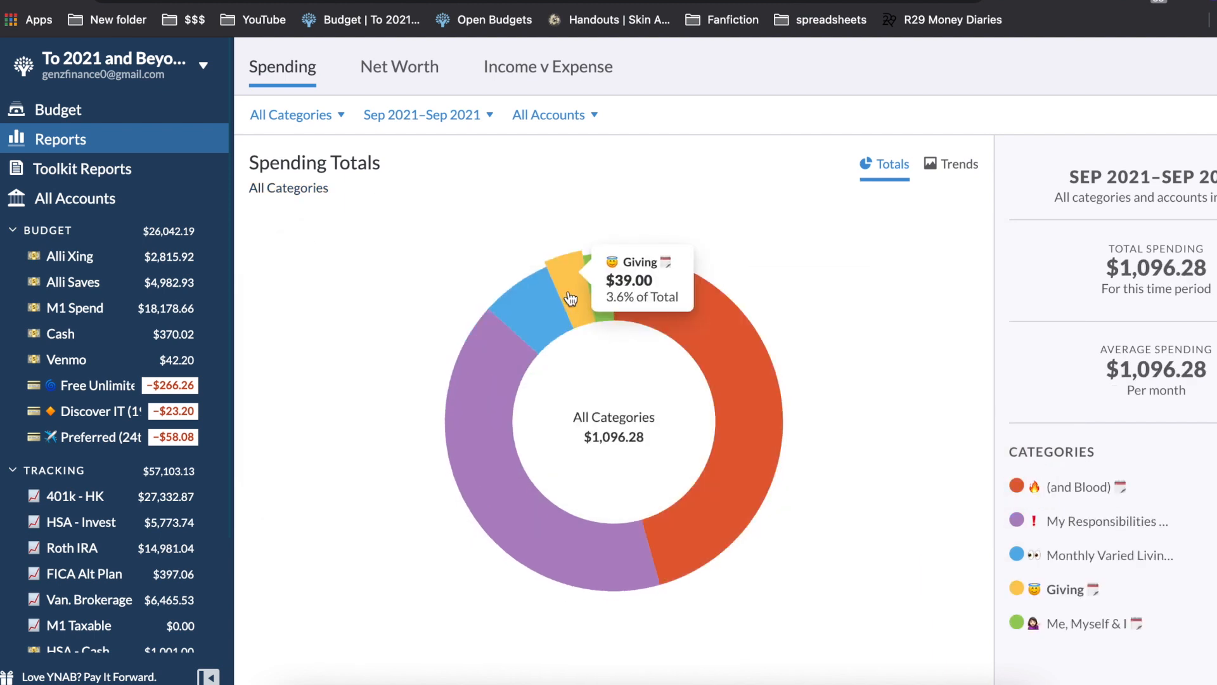
pyautogui.click(566, 269)
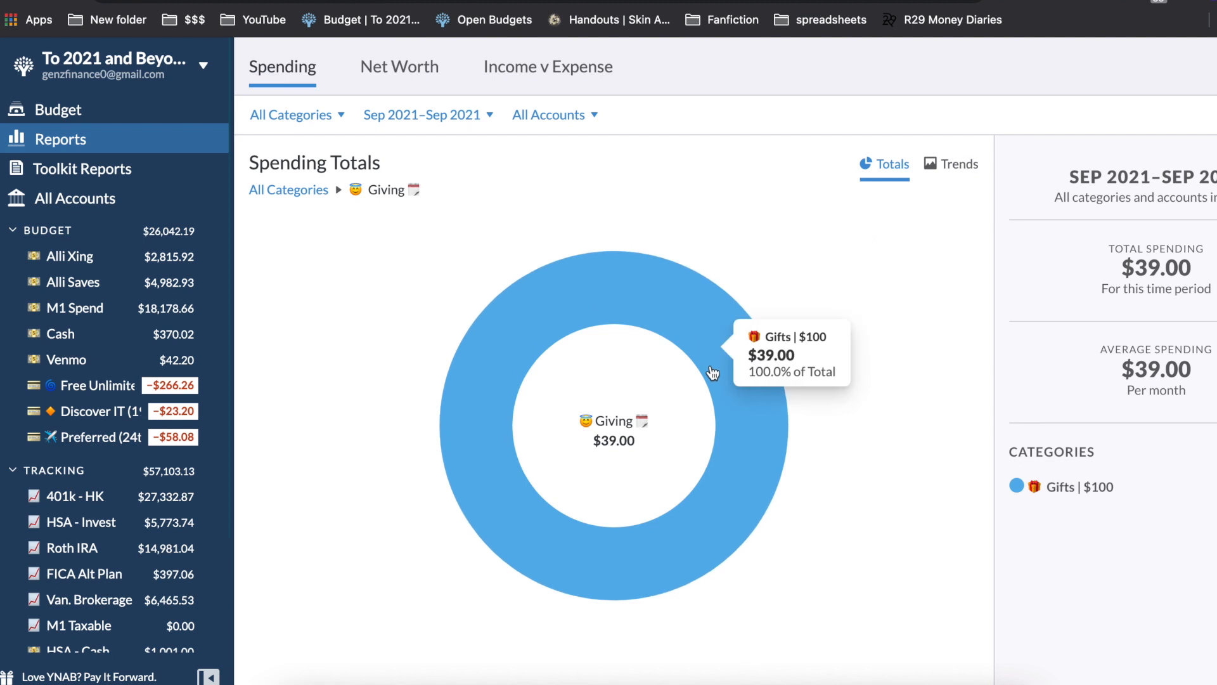
pyautogui.click(308, 190)
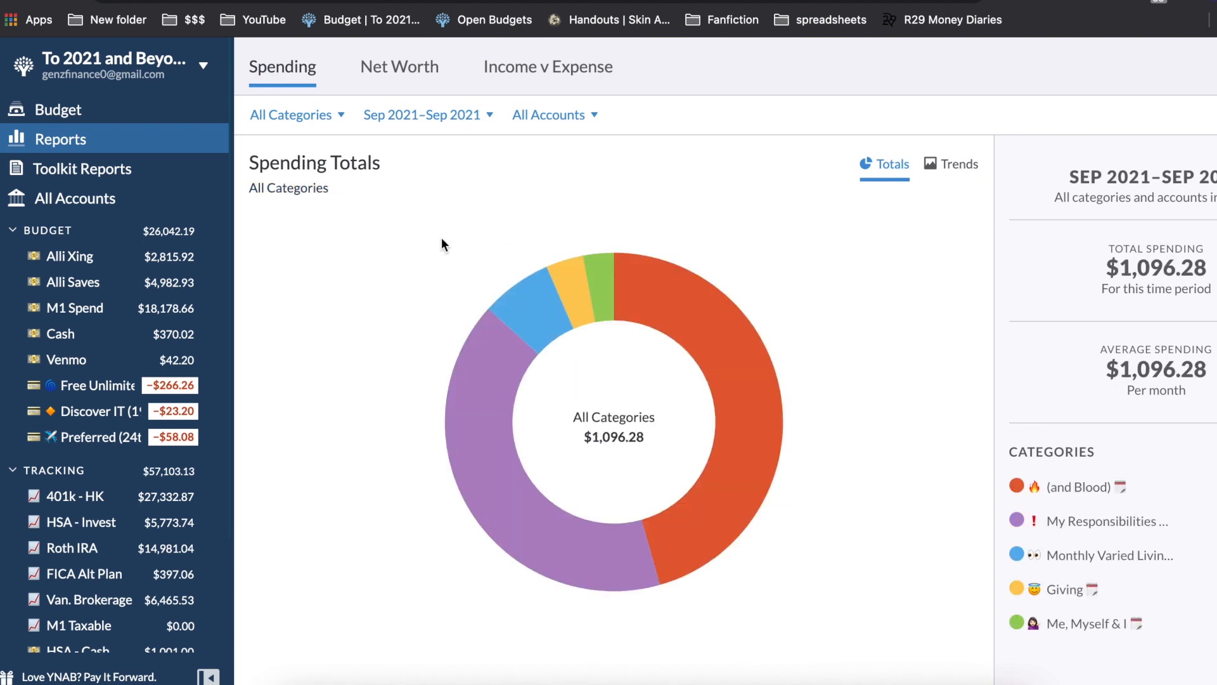
# - Review the Me, Myself & I breakdown with its Entertainment and Dining Out transactions, and return to all categories
pyautogui.click(605, 279)
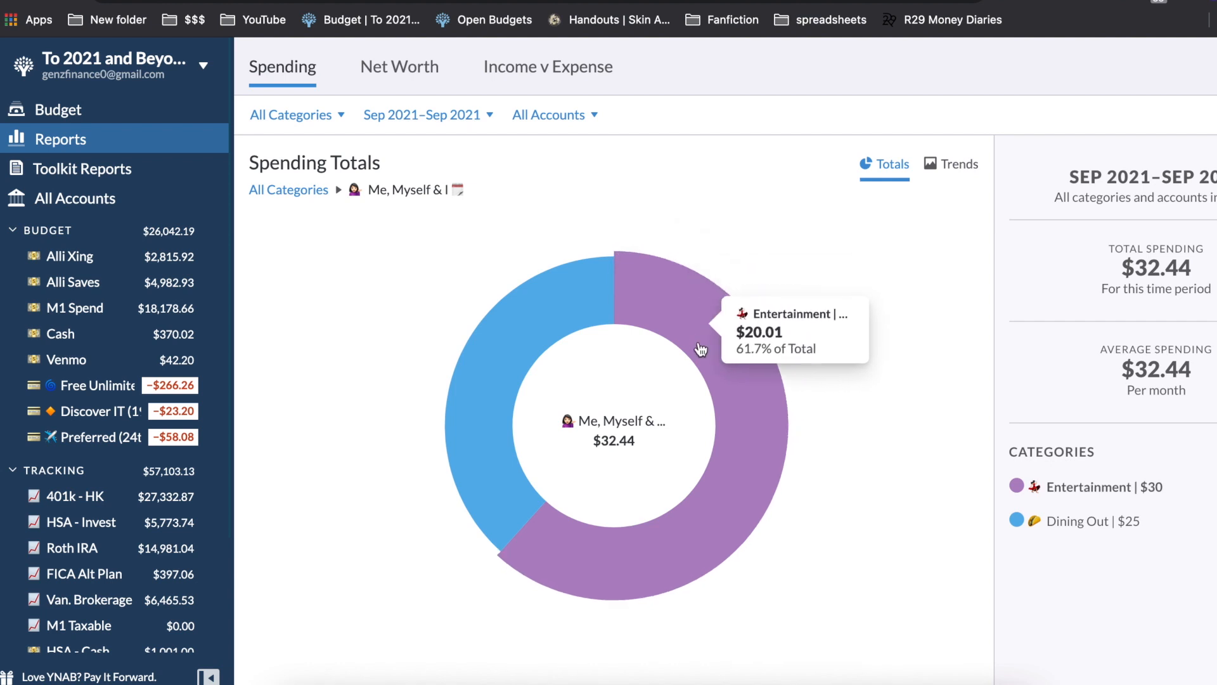
pyautogui.click(699, 337)
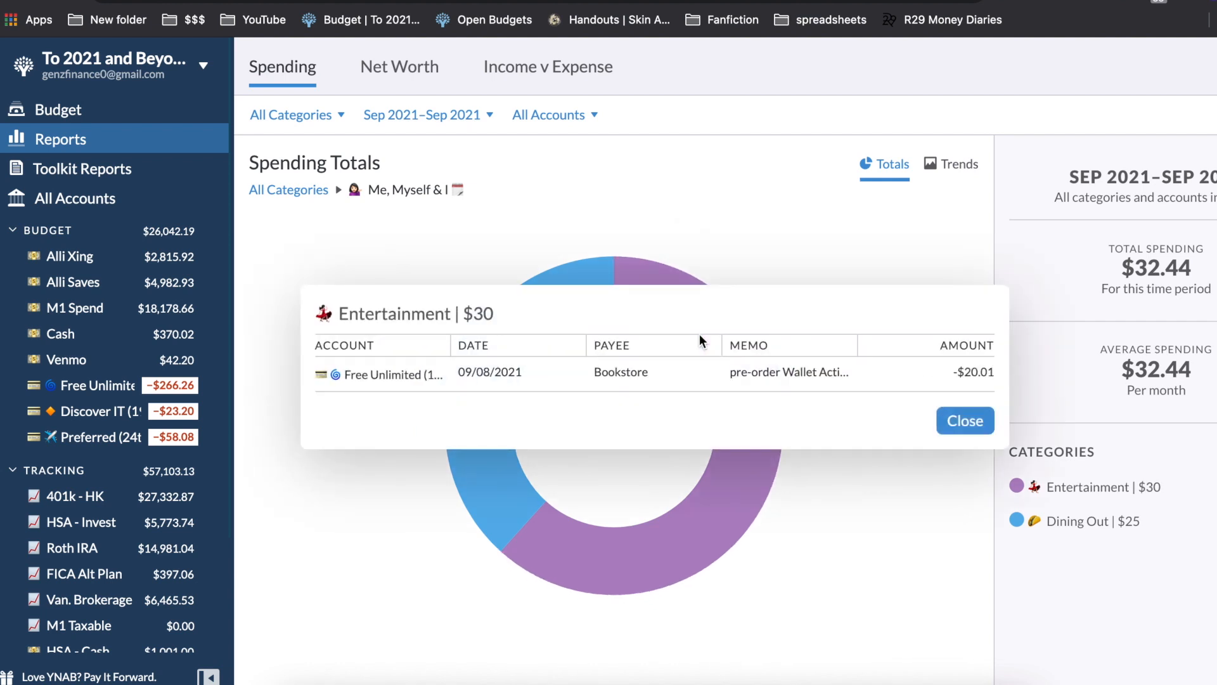
pyautogui.click(954, 421)
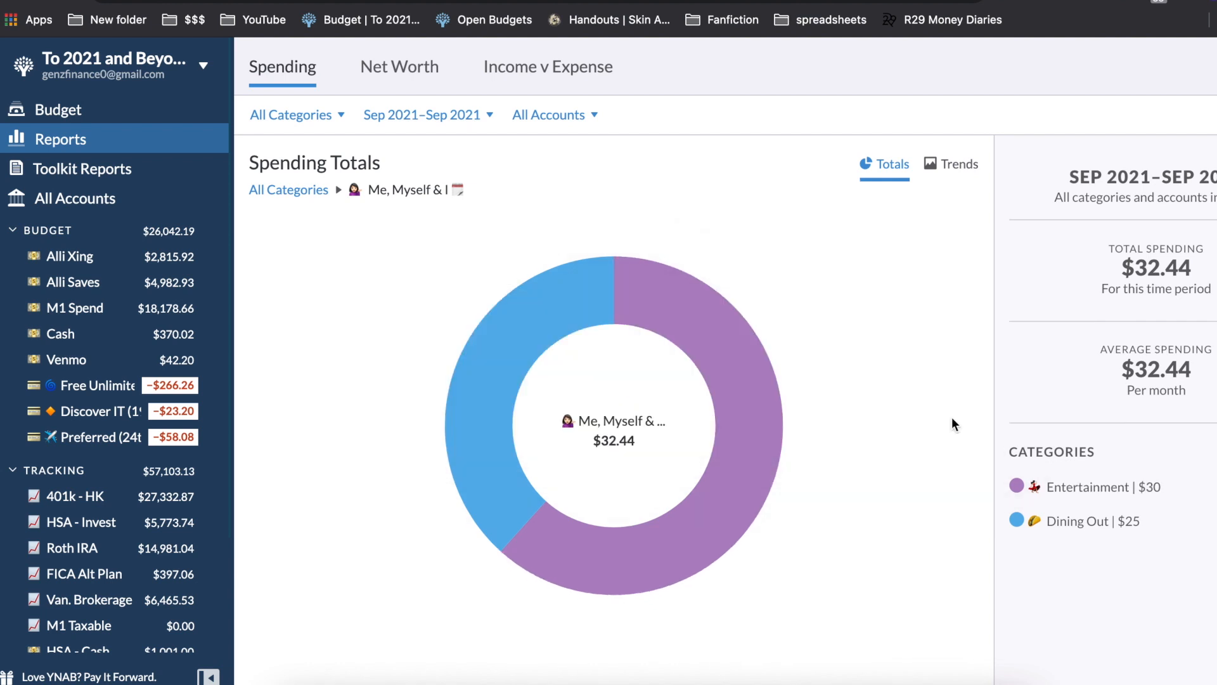
pyautogui.moveTo(529, 346)
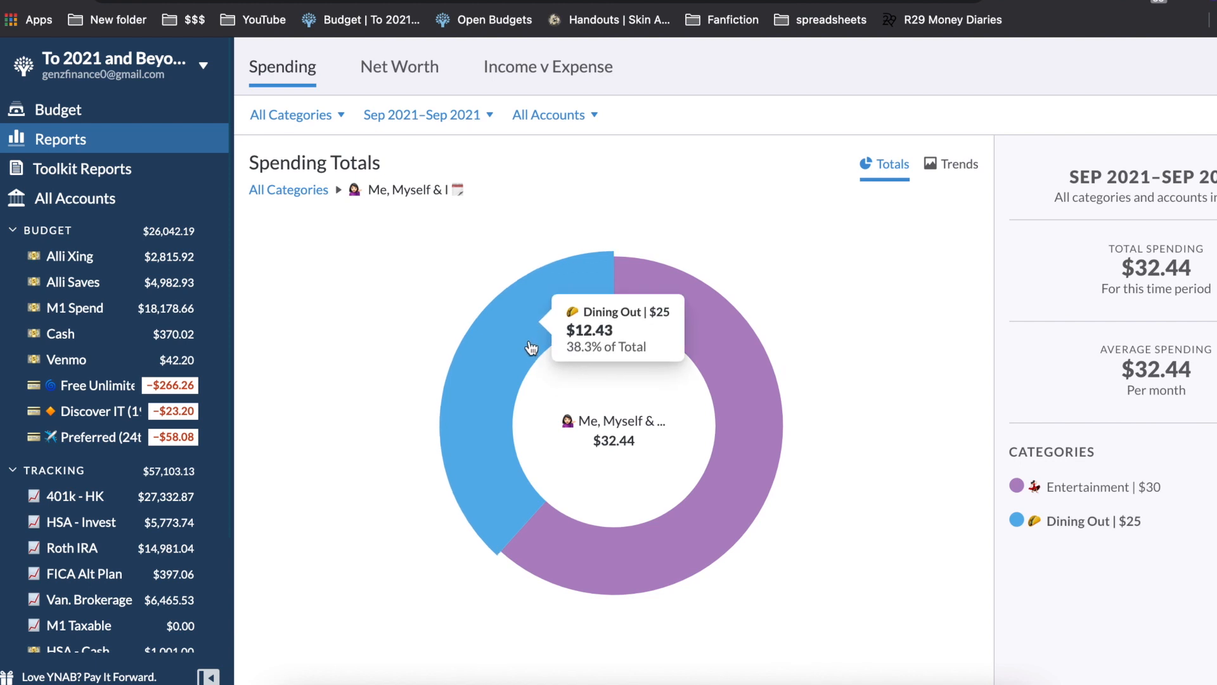
pyautogui.click(530, 346)
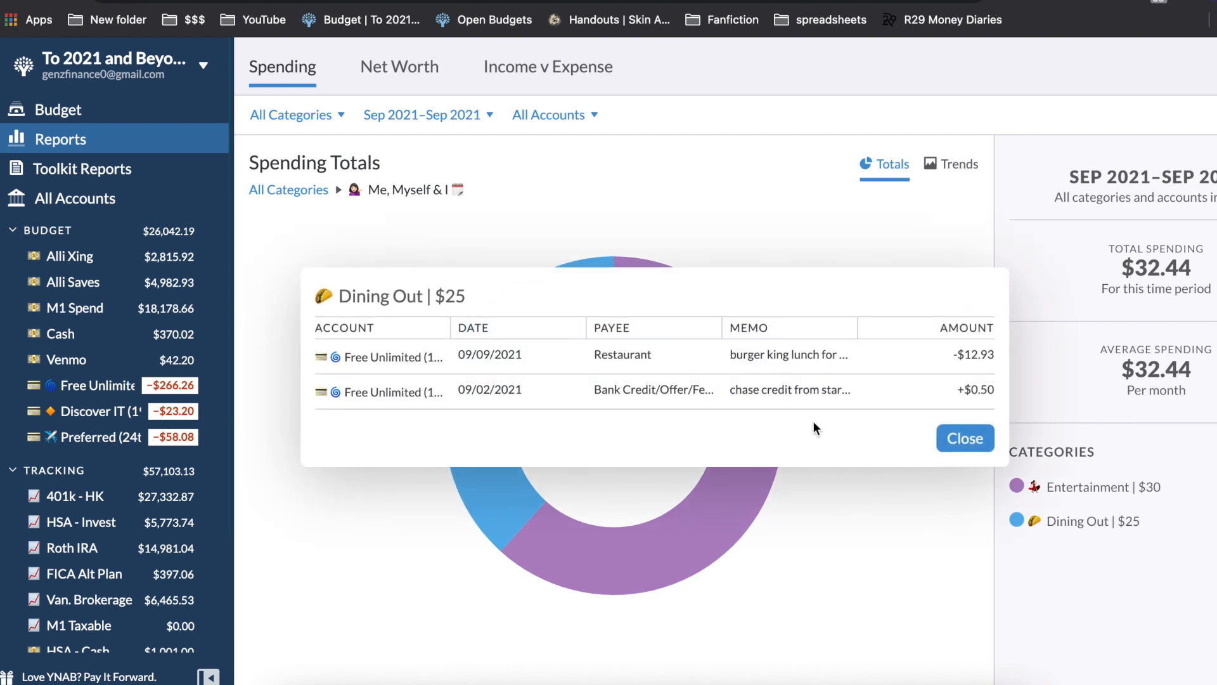
pyautogui.click(965, 439)
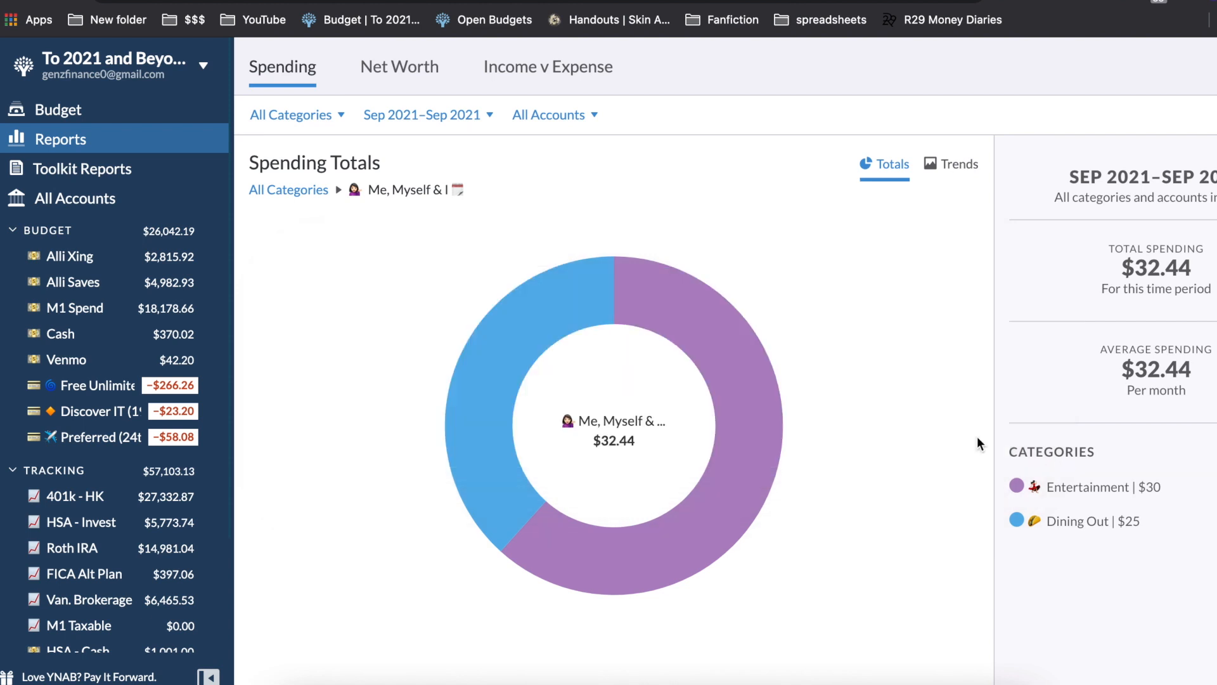
pyautogui.click(299, 192)
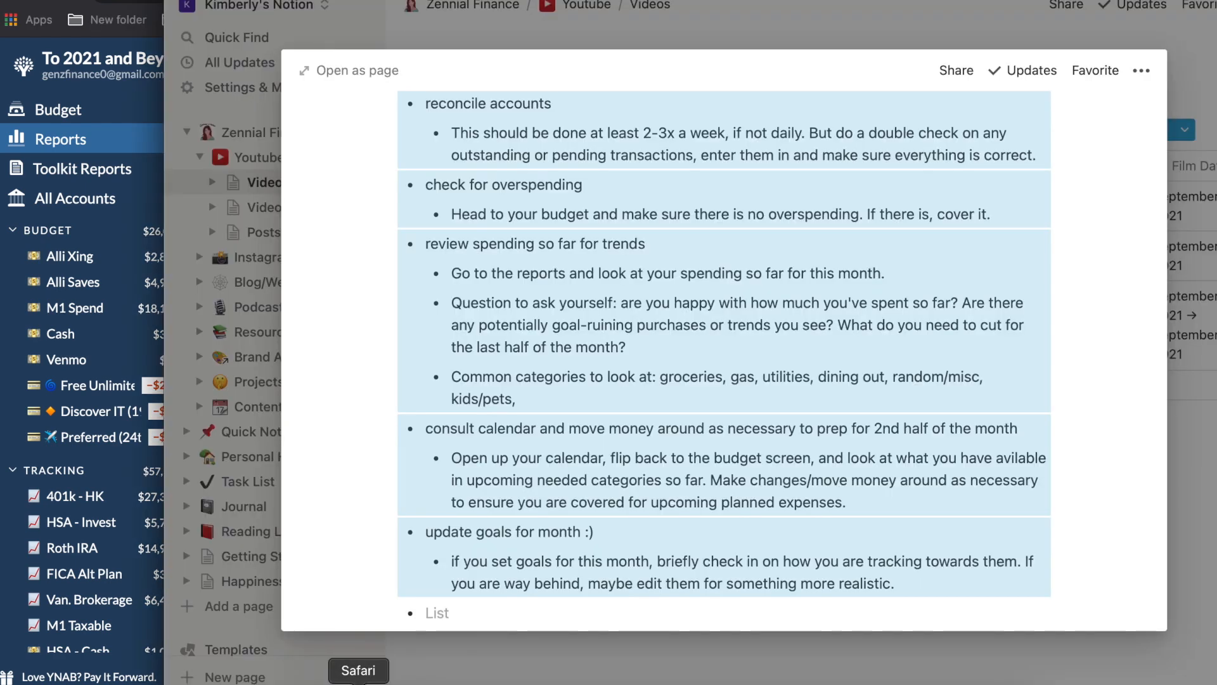
# - Exclude the (and Blood) group from the spending report and recheck the Monthly Varied Living breakdown
pyautogui.click(292, 116)
pyautogui.scroll(-15, 291, 286)
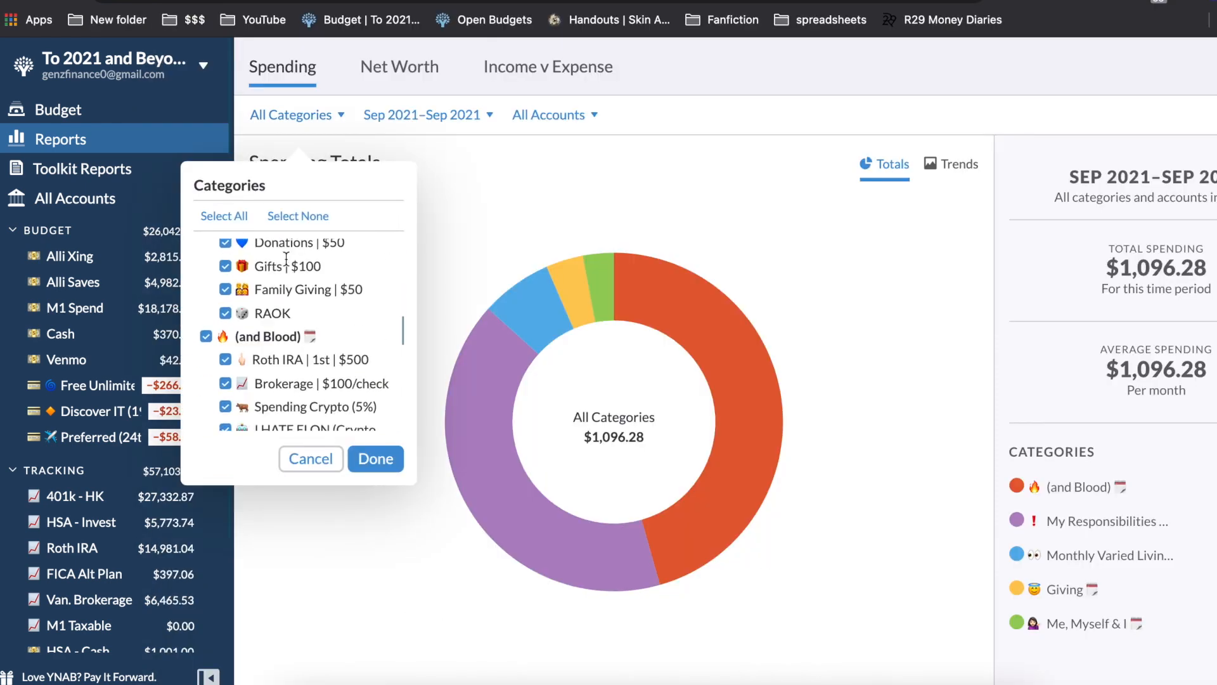
pyautogui.click(206, 325)
pyautogui.click(358, 461)
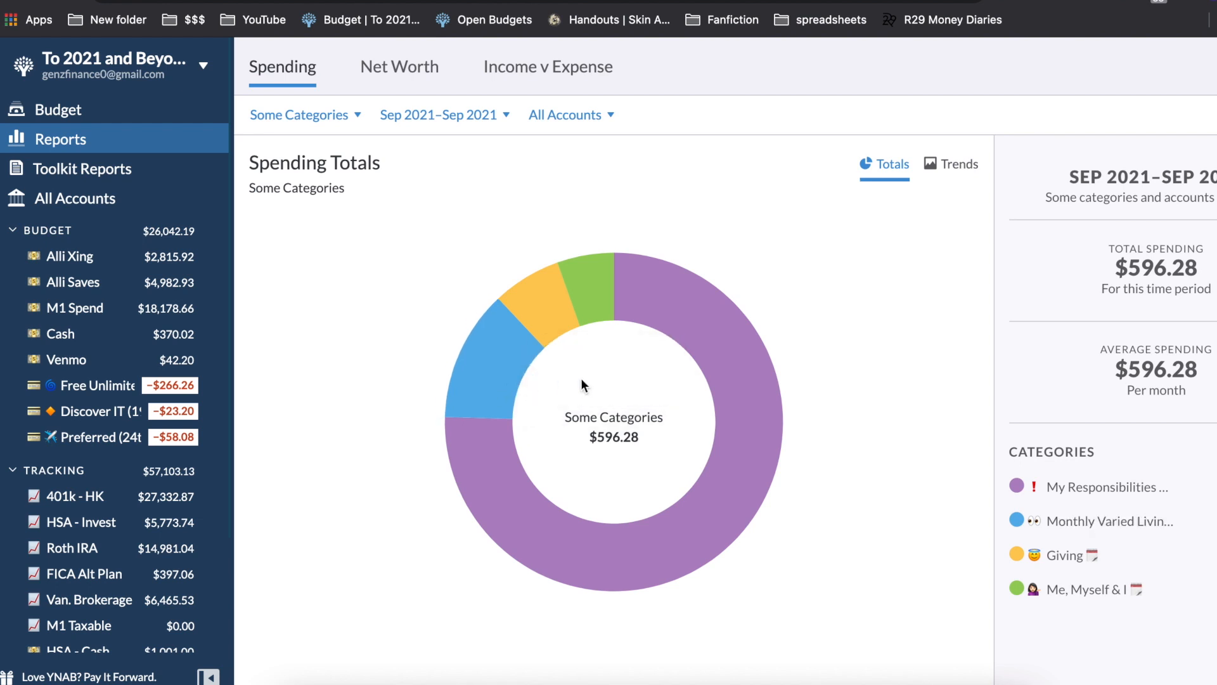
pyautogui.click(491, 372)
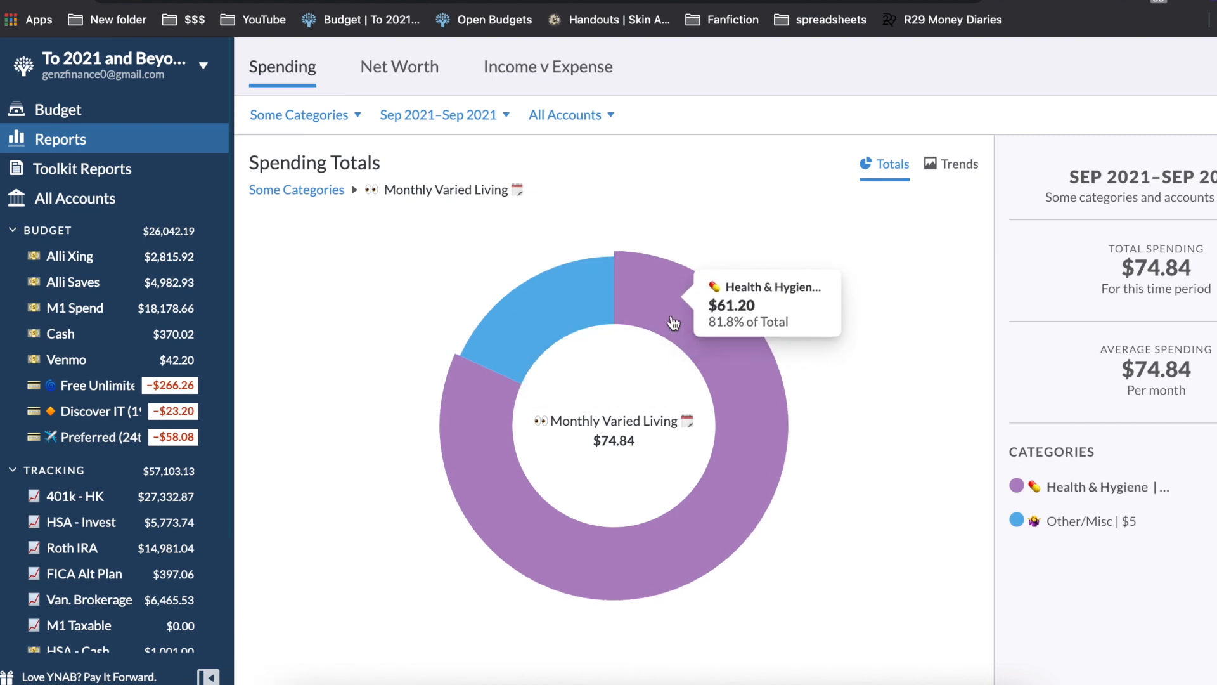
pyautogui.click(302, 189)
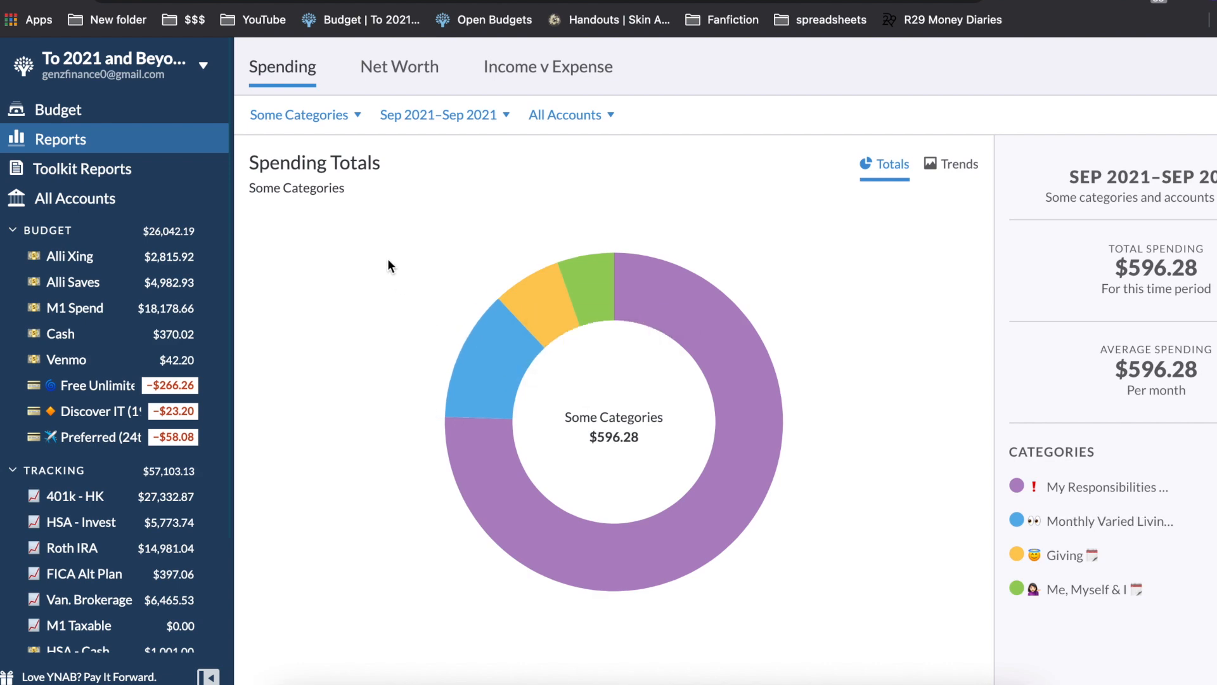
# - Add a ✅ emoji after "3. Review spending so far for trends" in the September budget's month note and save it
pyautogui.click(222, 104)
pyautogui.click(417, 211)
pyautogui.press('ctrl+super+space')
pyautogui.press('Return')
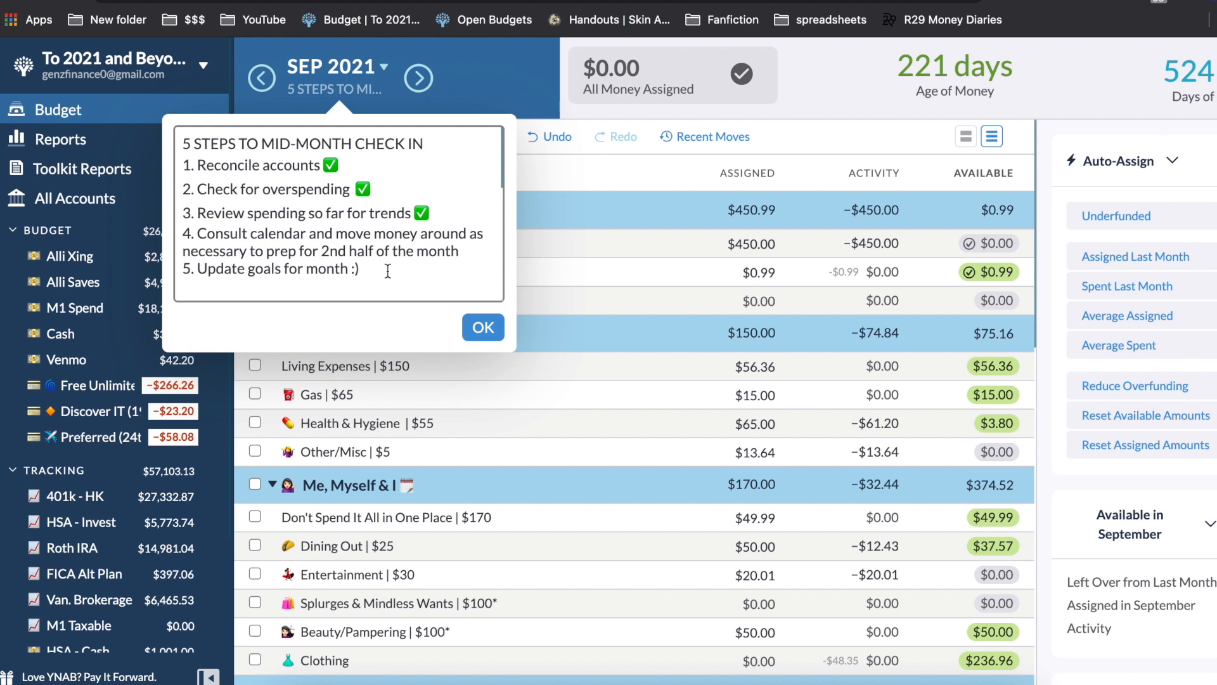
pyautogui.click(504, 339)
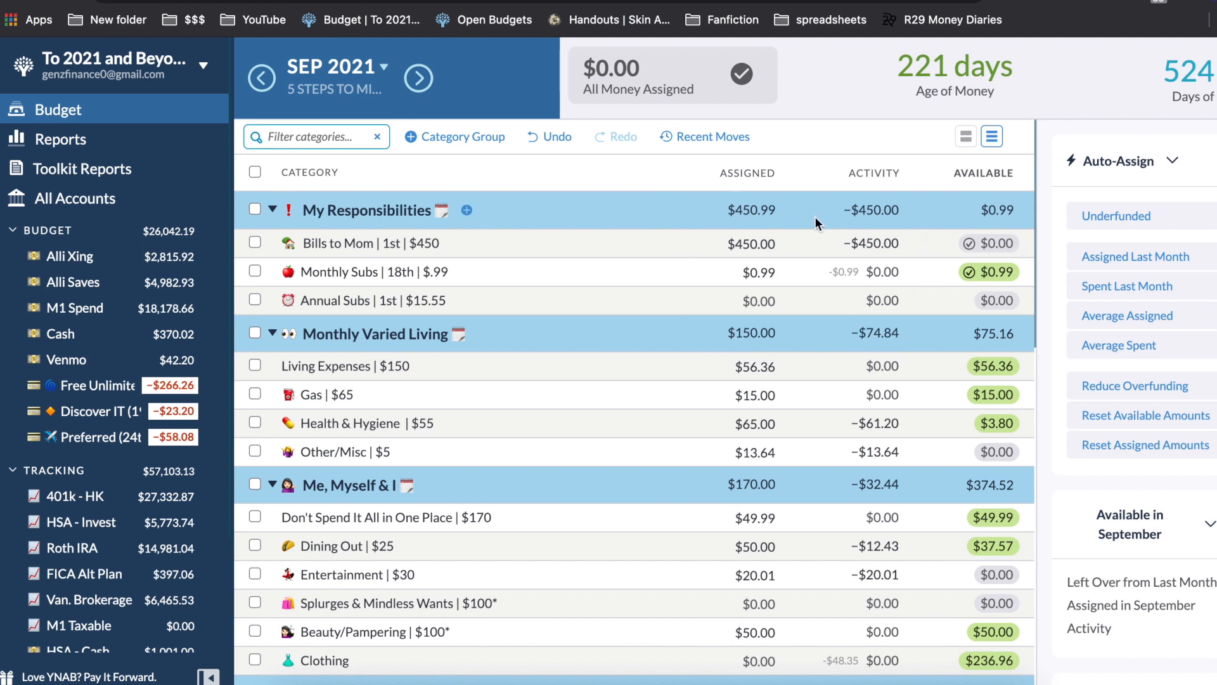
# - Collapse the My Responsibilities group and move $15 from Living Expenses to Health & Hygiene
pyautogui.click(271, 212)
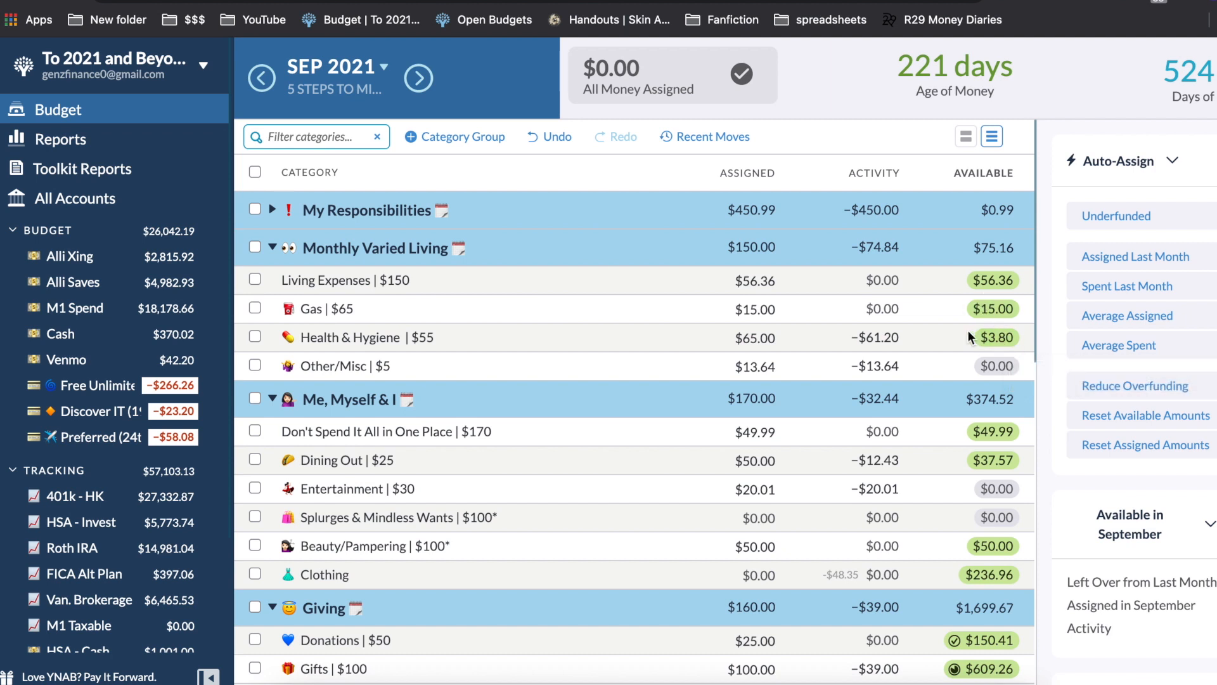
pyautogui.click(998, 285)
pyautogui.write('15')
pyautogui.press('Tab')
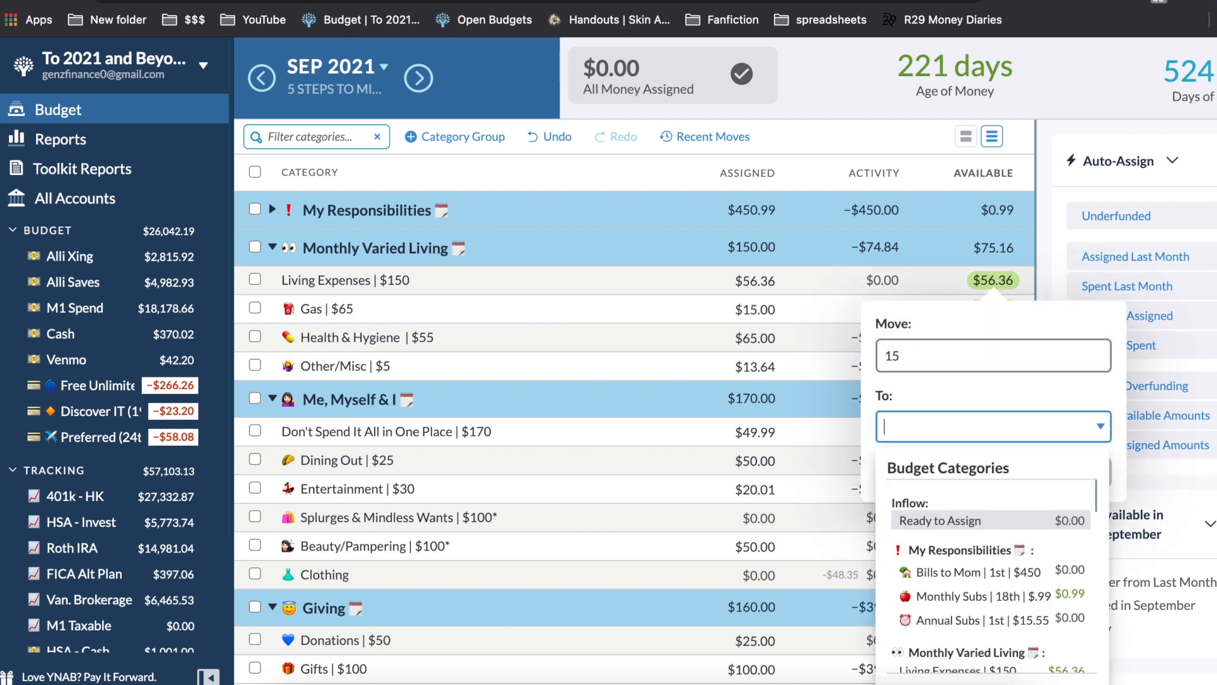
pyautogui.write('heal')
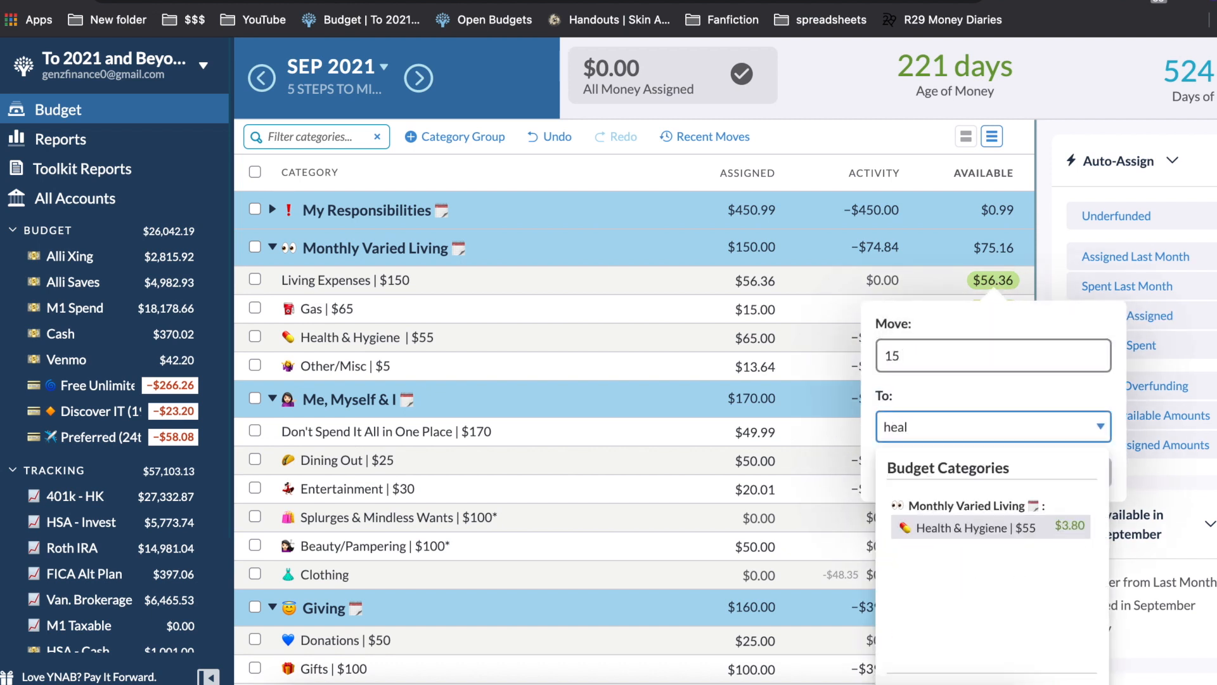
pyautogui.press('Return')
pyautogui.press('Return')
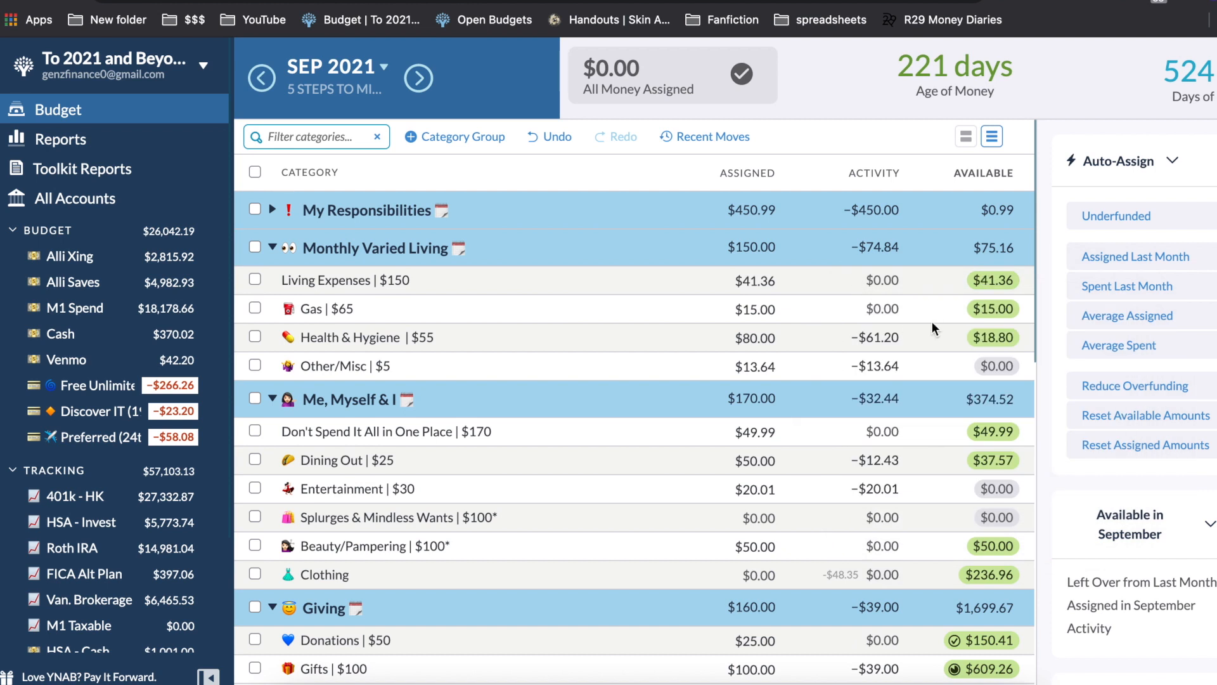
pyautogui.click(938, 306)
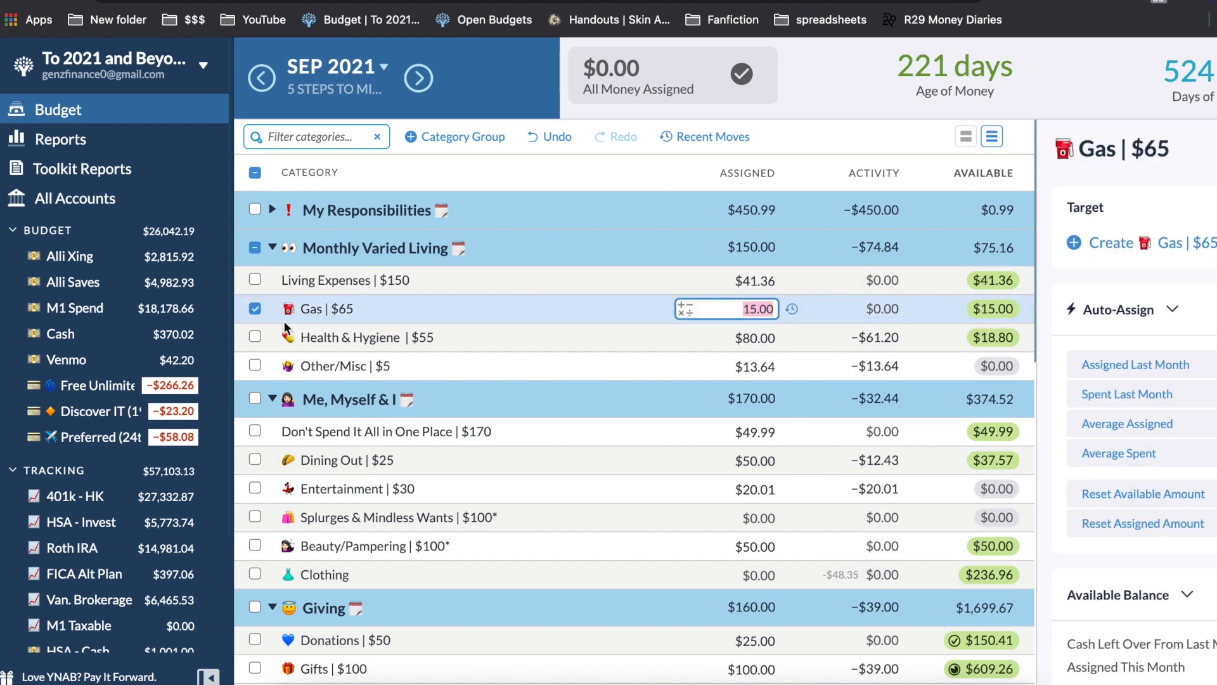
pyautogui.click(255, 309)
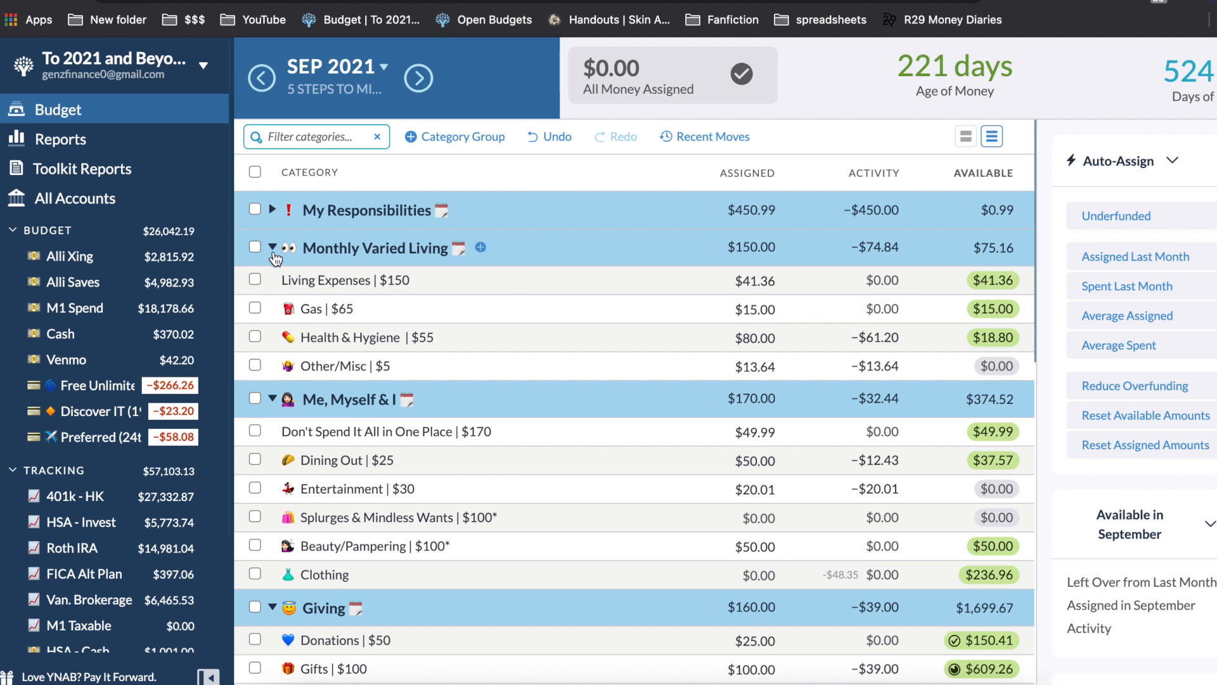
# - Collapse the Monthly Varied Living group and consult the September 2021 calendar for Dining Out, then minimize the calendar
pyautogui.click(484, 374)
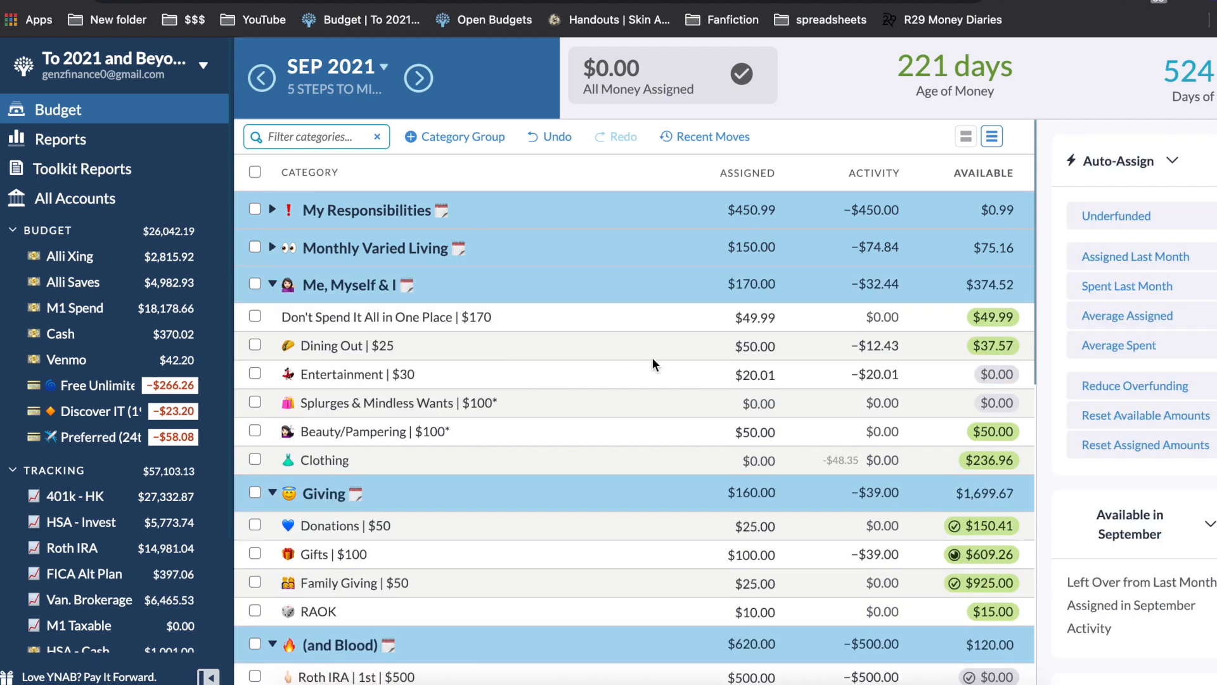
pyautogui.click(938, 343)
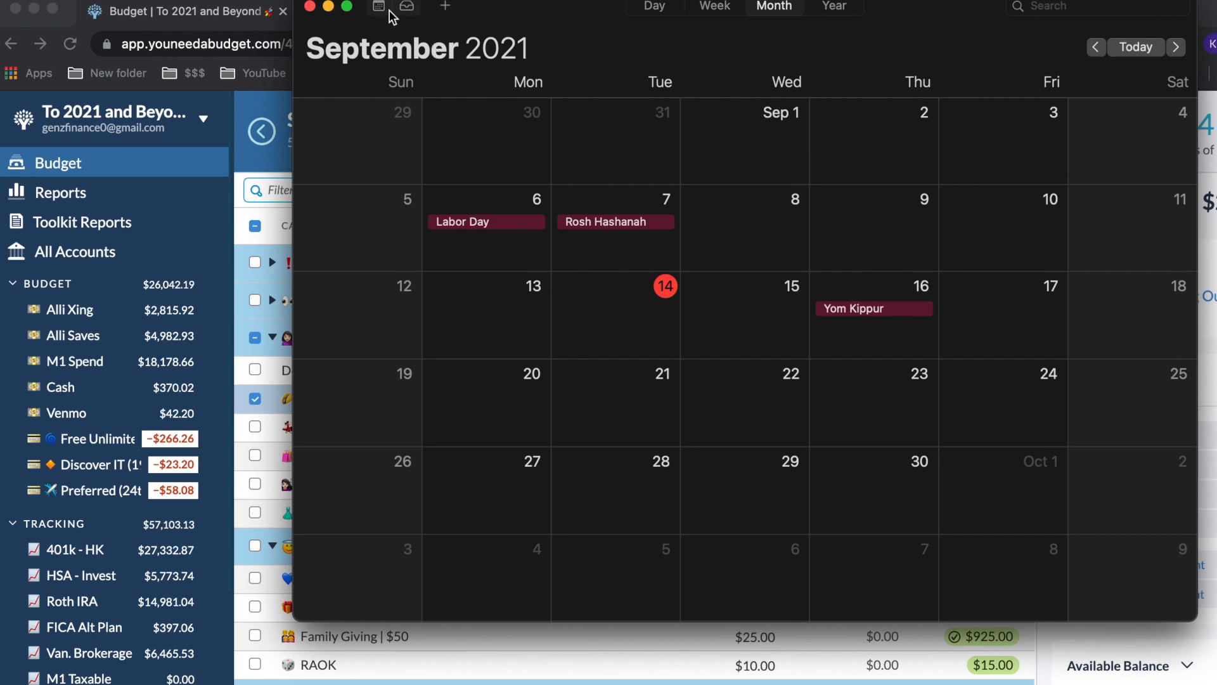
pyautogui.moveTo(531, 16); pyautogui.dragTo(525, 25)
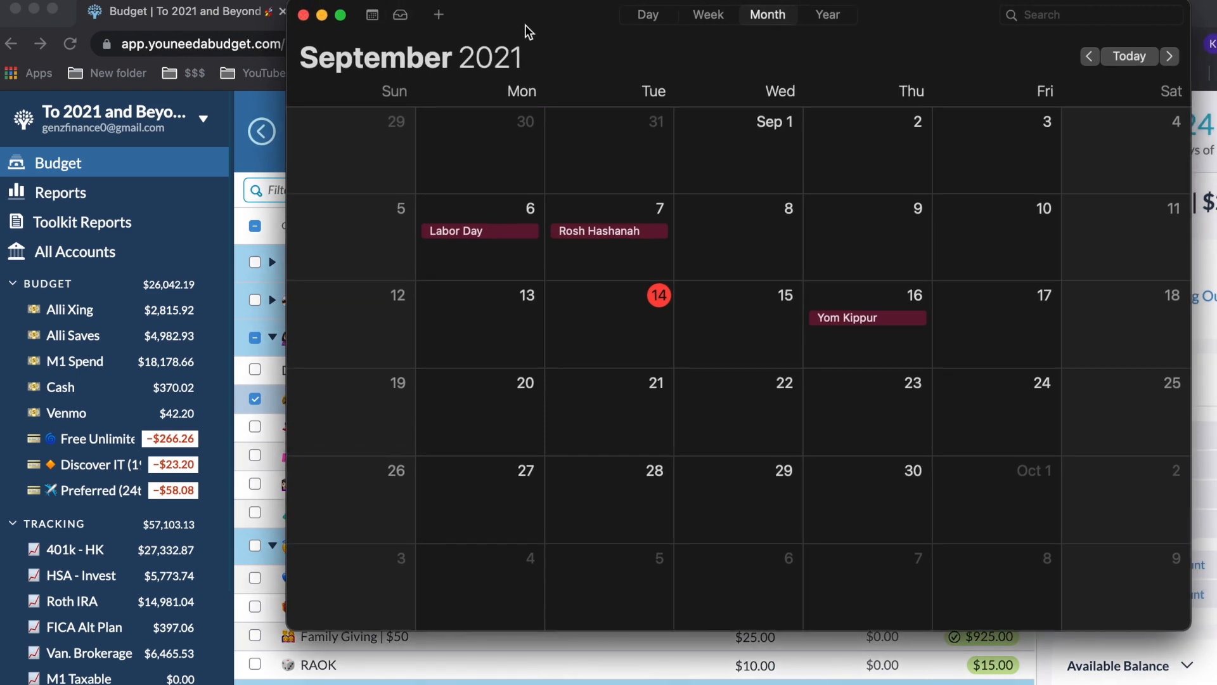
pyautogui.click(322, 17)
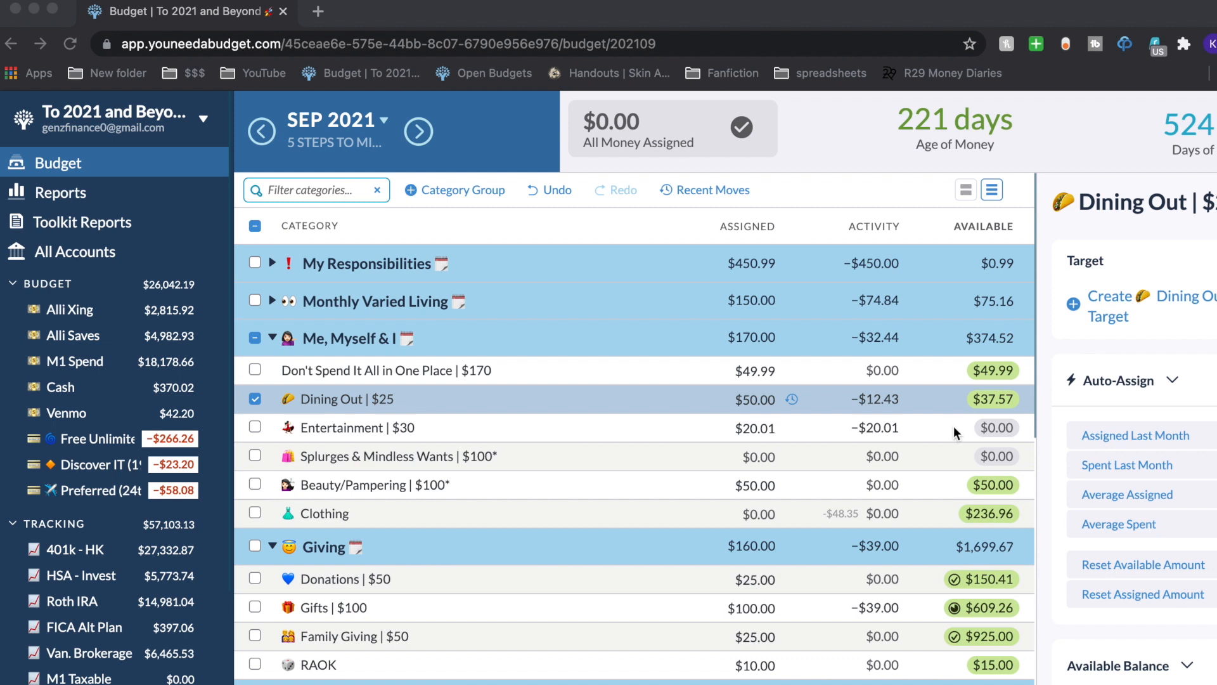
# - Review the Entertainment and Beauty/Pampering categories, and collapse the Me, Myself & I group
pyautogui.click(953, 427)
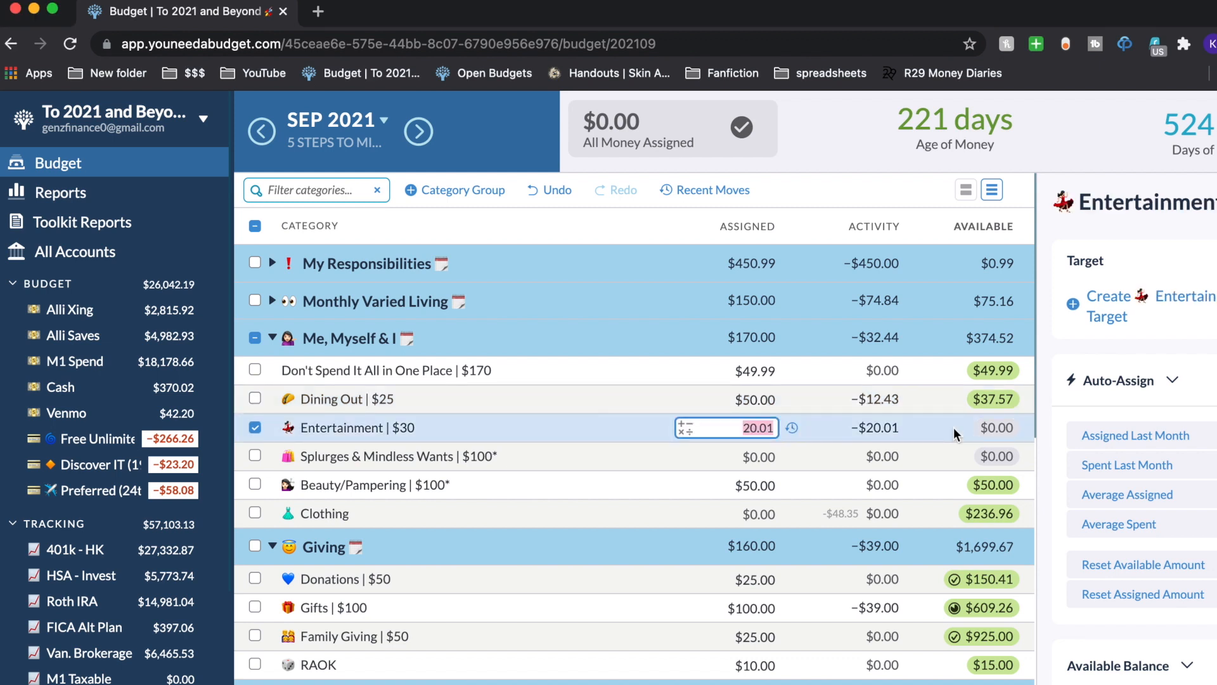
pyautogui.press('Down')
pyautogui.press('Down')
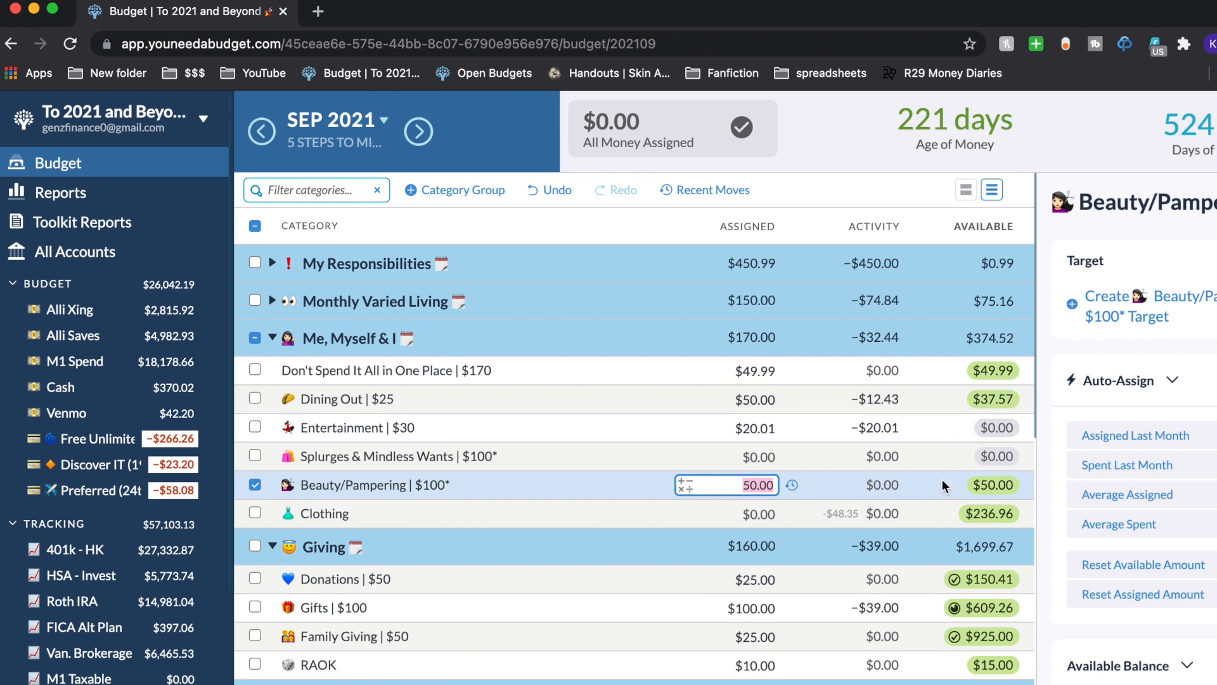
pyautogui.click(263, 484)
pyautogui.click(273, 338)
# - Review the Donations, Gifts, Family Giving and Brokerage categories, collapsing the Giving and (and Blood) groups
pyautogui.click(860, 405)
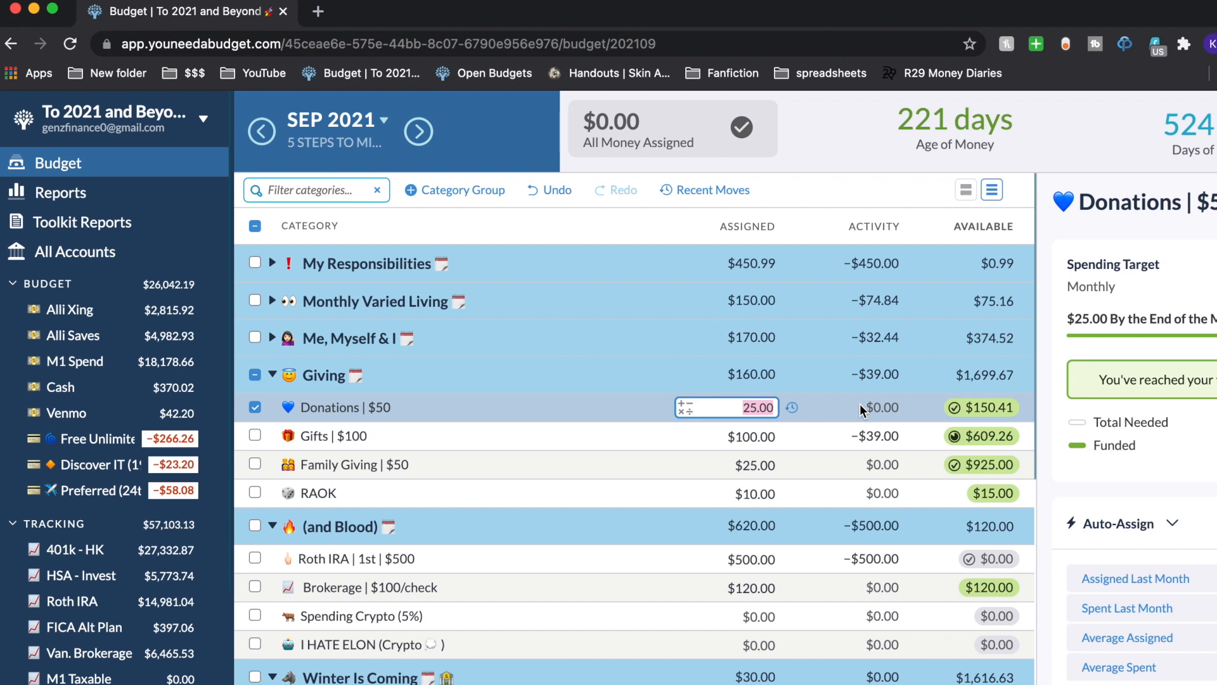
pyautogui.click(830, 436)
pyautogui.press('Down')
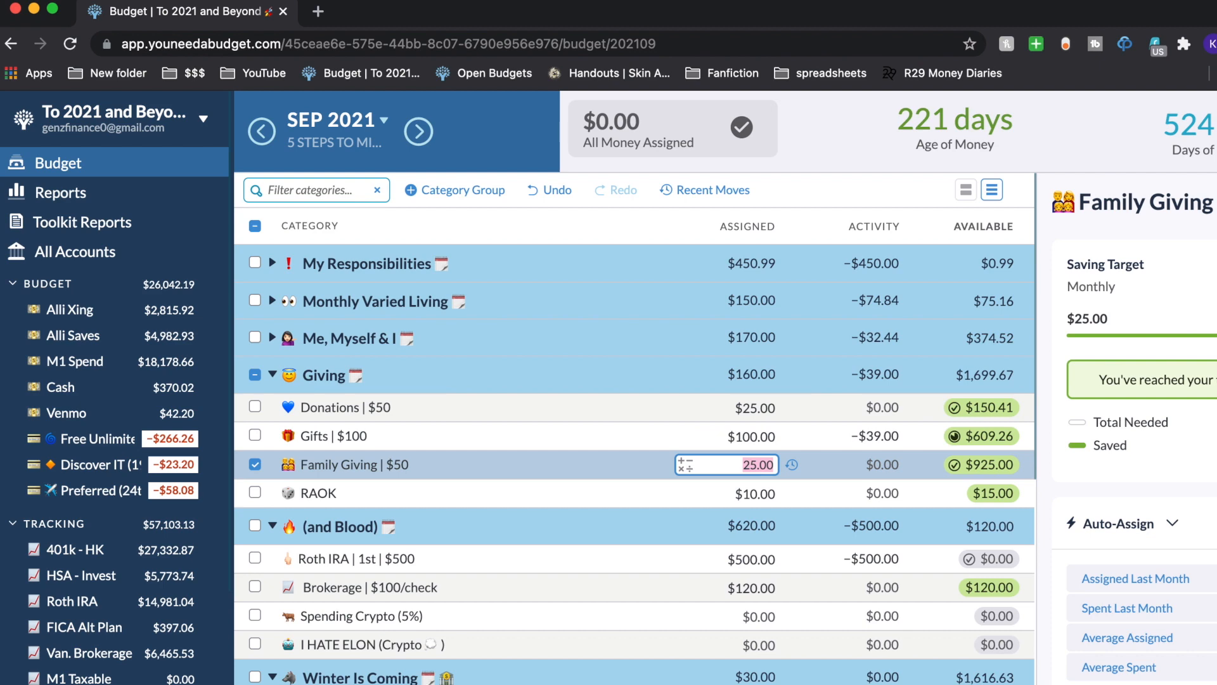
pyautogui.click(273, 374)
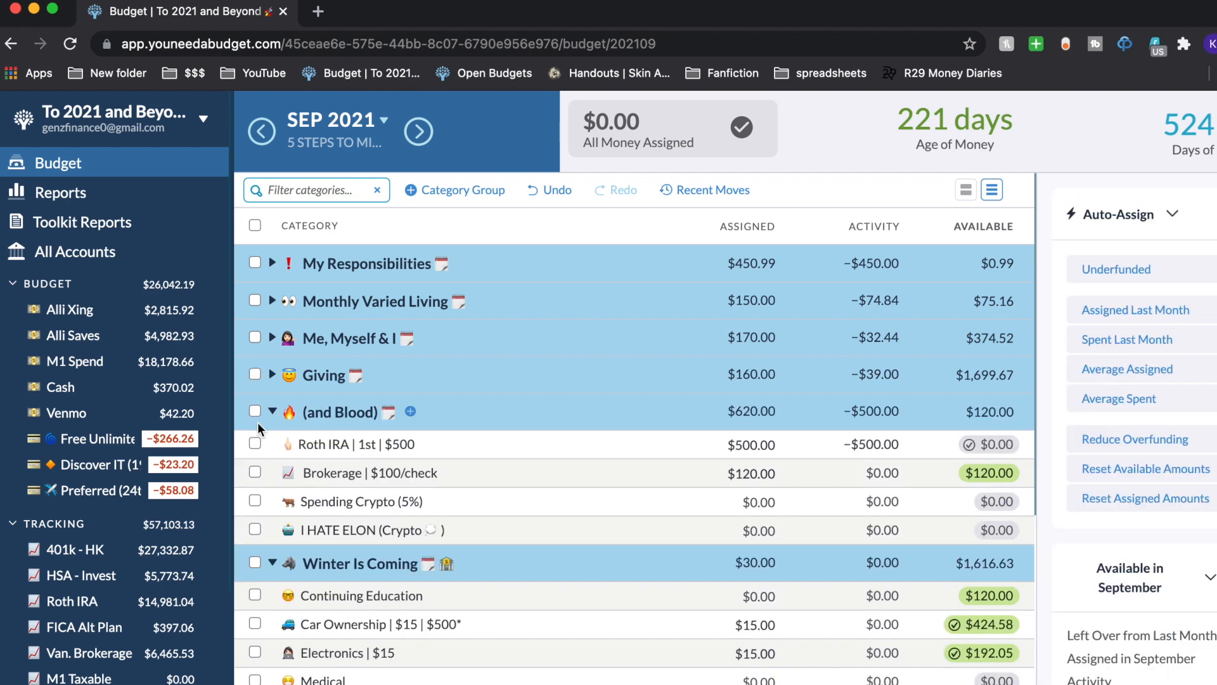
pyautogui.click(811, 478)
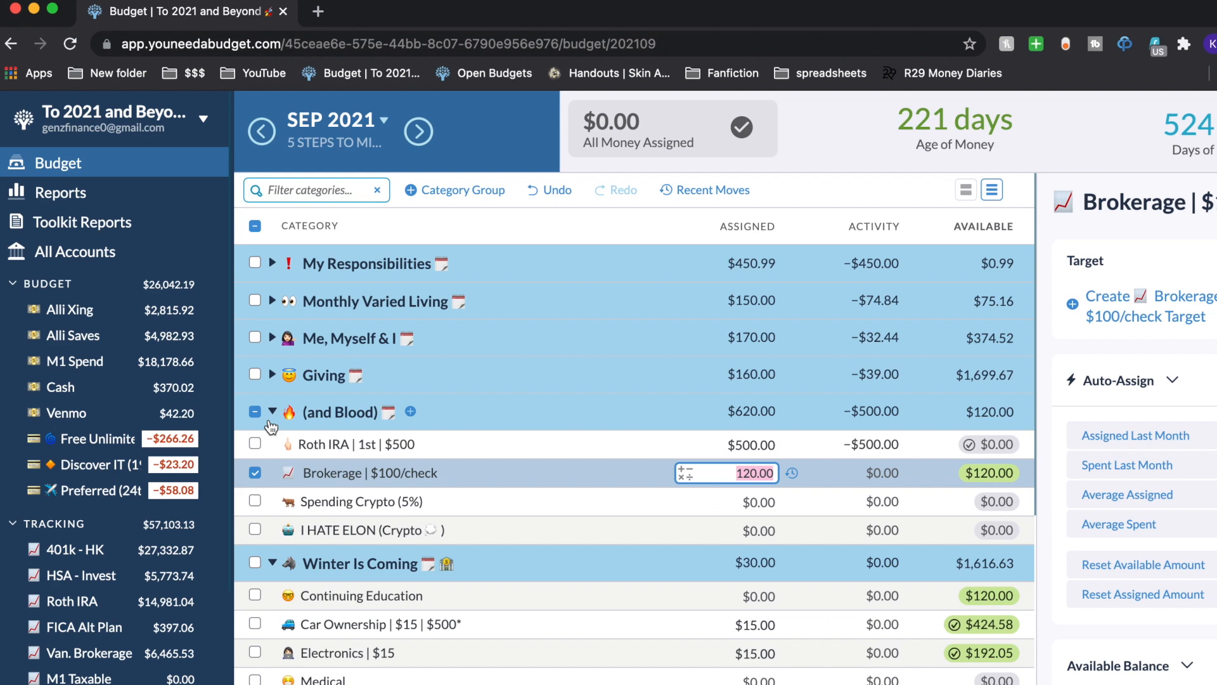
pyautogui.click(254, 473)
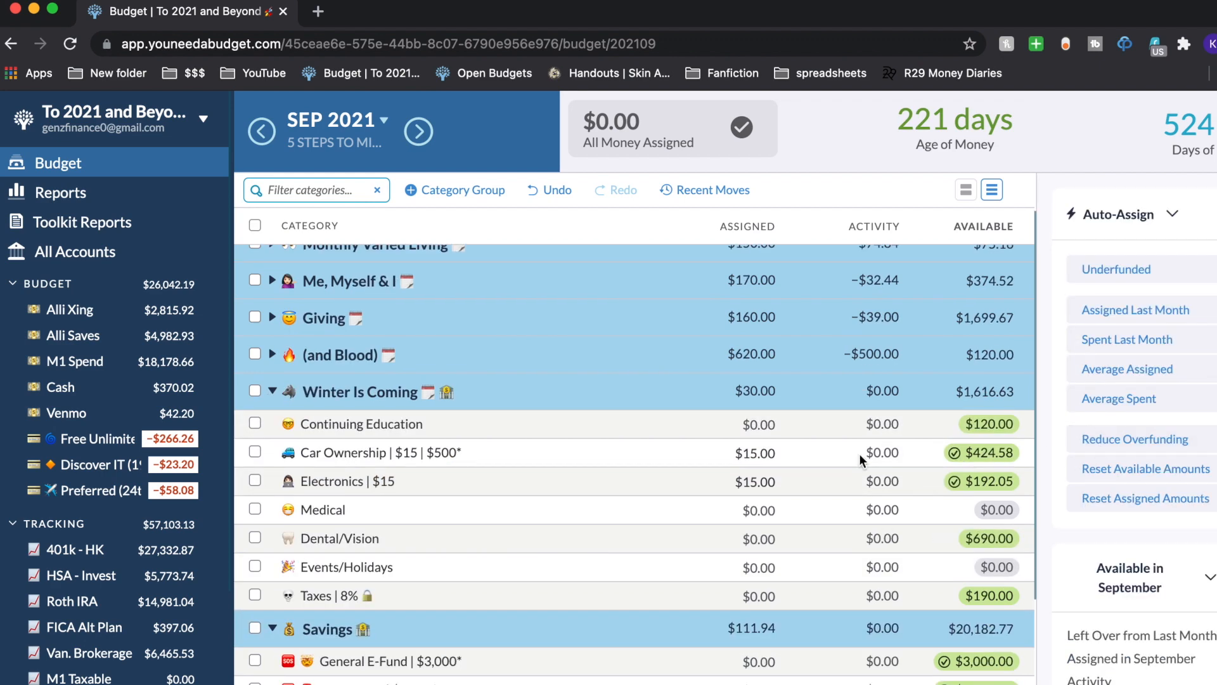
# - Review the Car Ownership, Electronics and Dental/Vision categories in the Winter Is Coming group
pyautogui.click(823, 451)
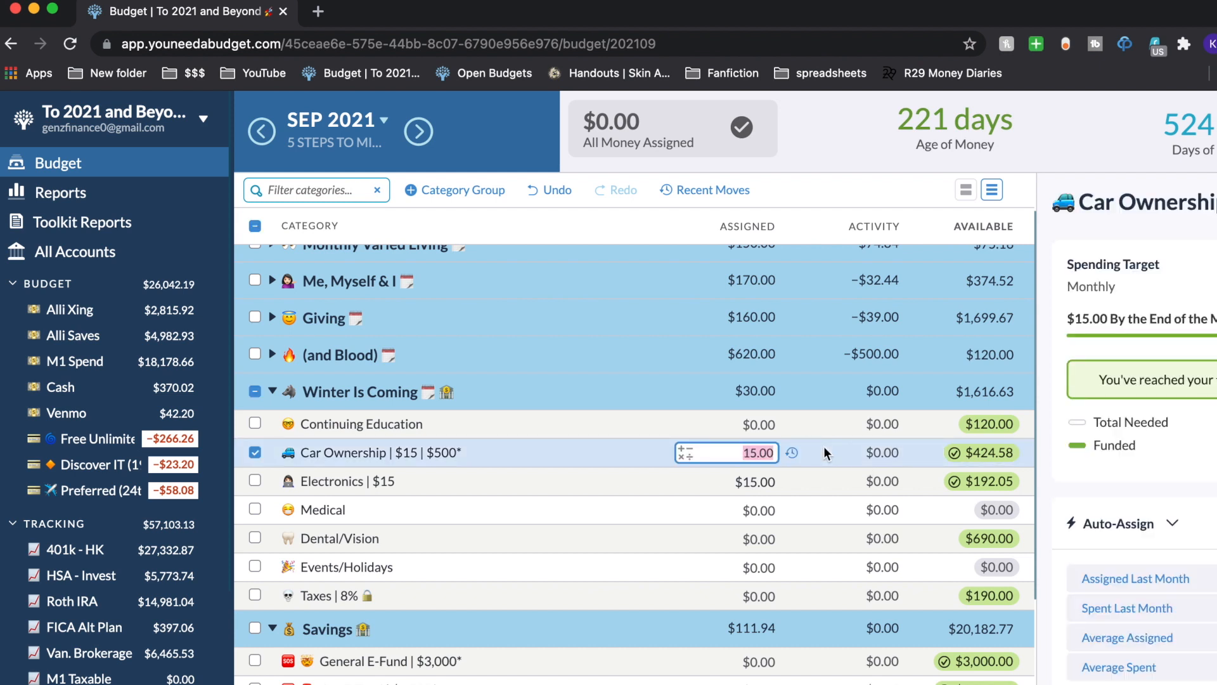
pyautogui.press('Tab')
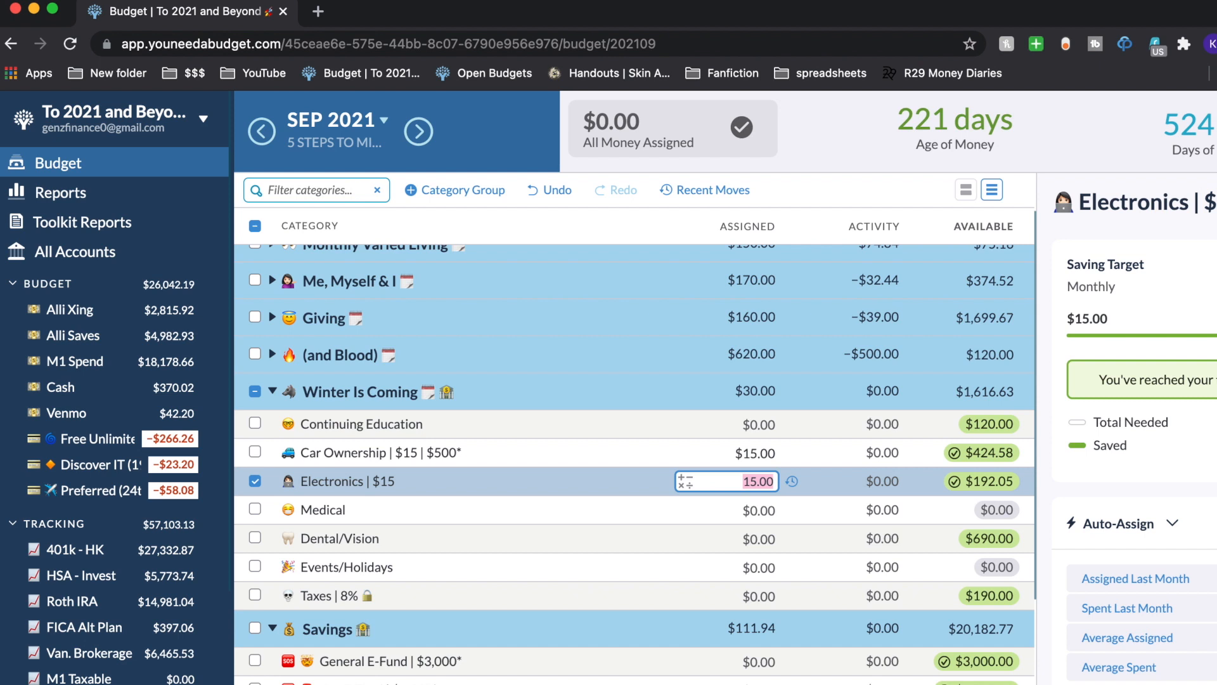
pyautogui.click(259, 485)
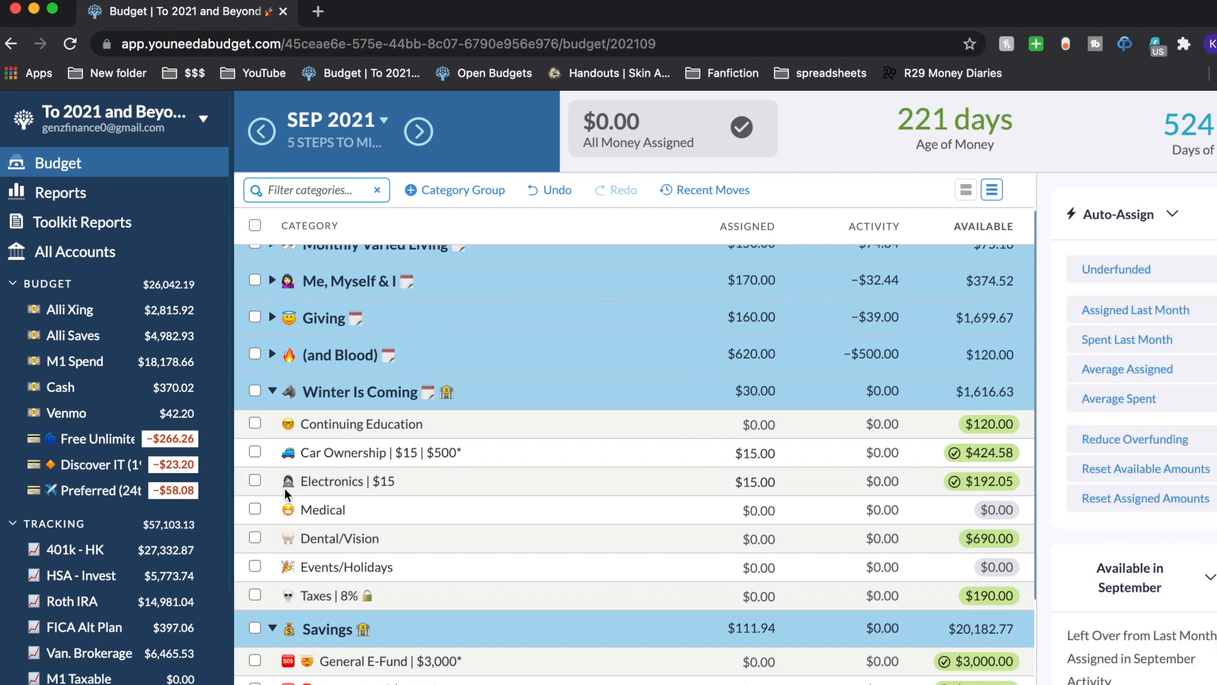
pyautogui.click(482, 536)
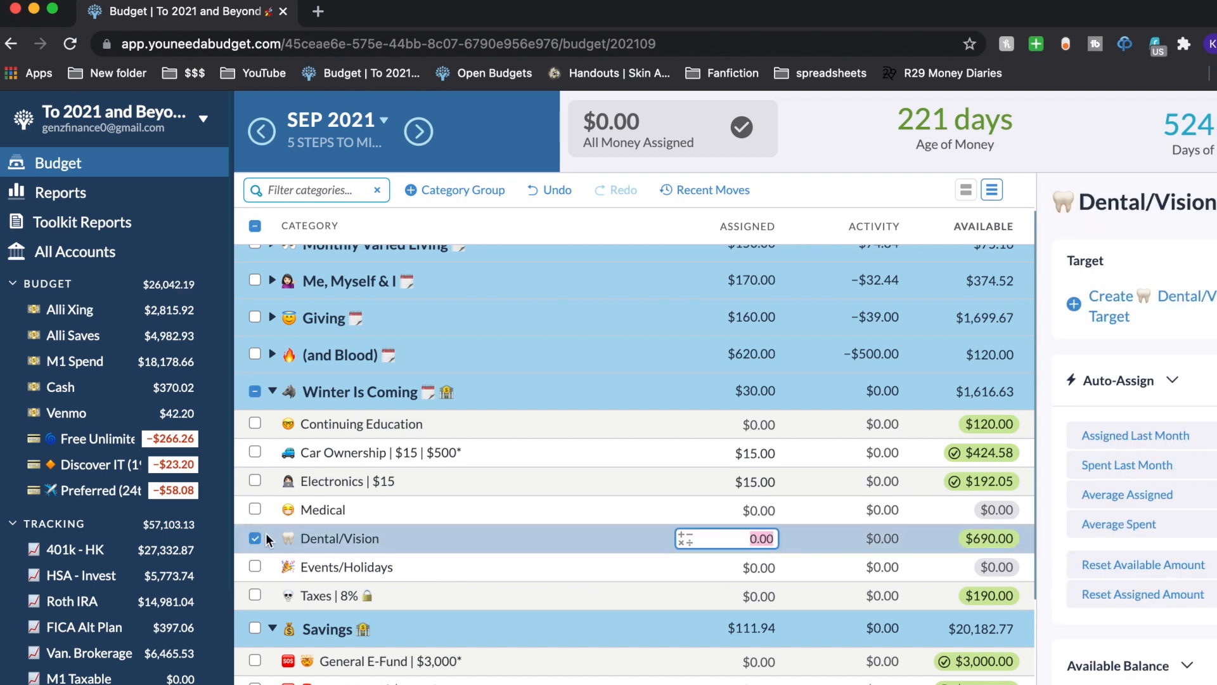
# - Add a ✅ emoji after step 4, the calendar and money-moving line, in the September budget's month note
pyautogui.press('ctrl+super+space')
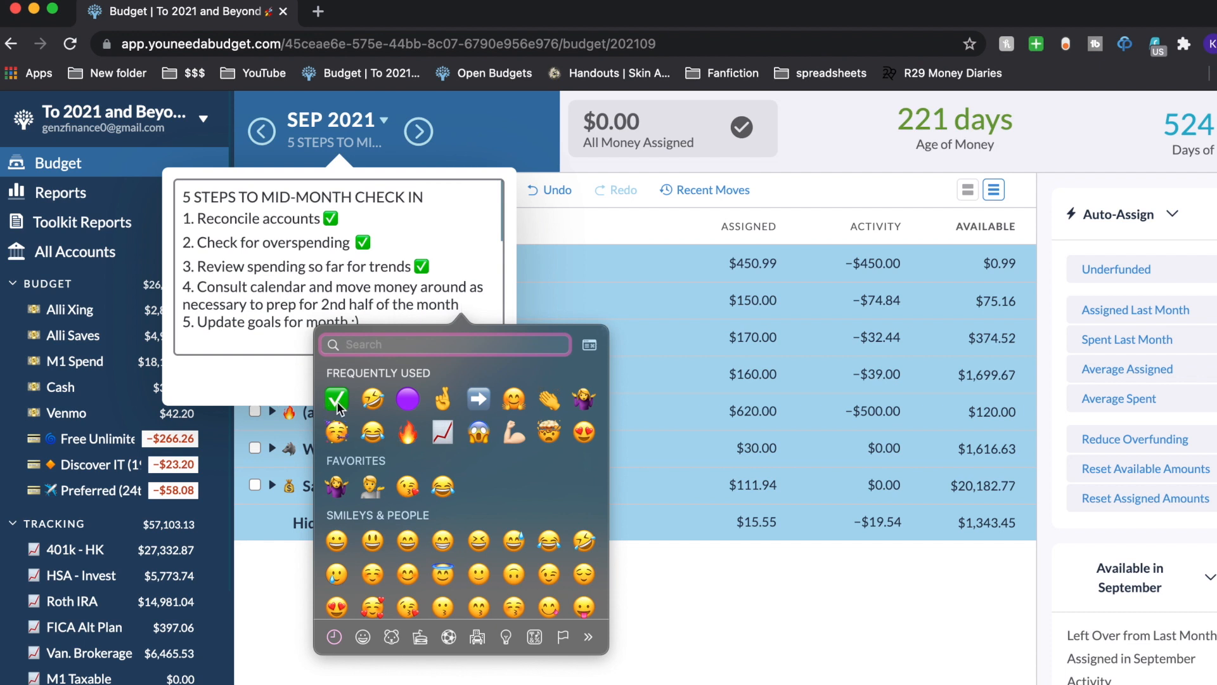
pyautogui.click(337, 399)
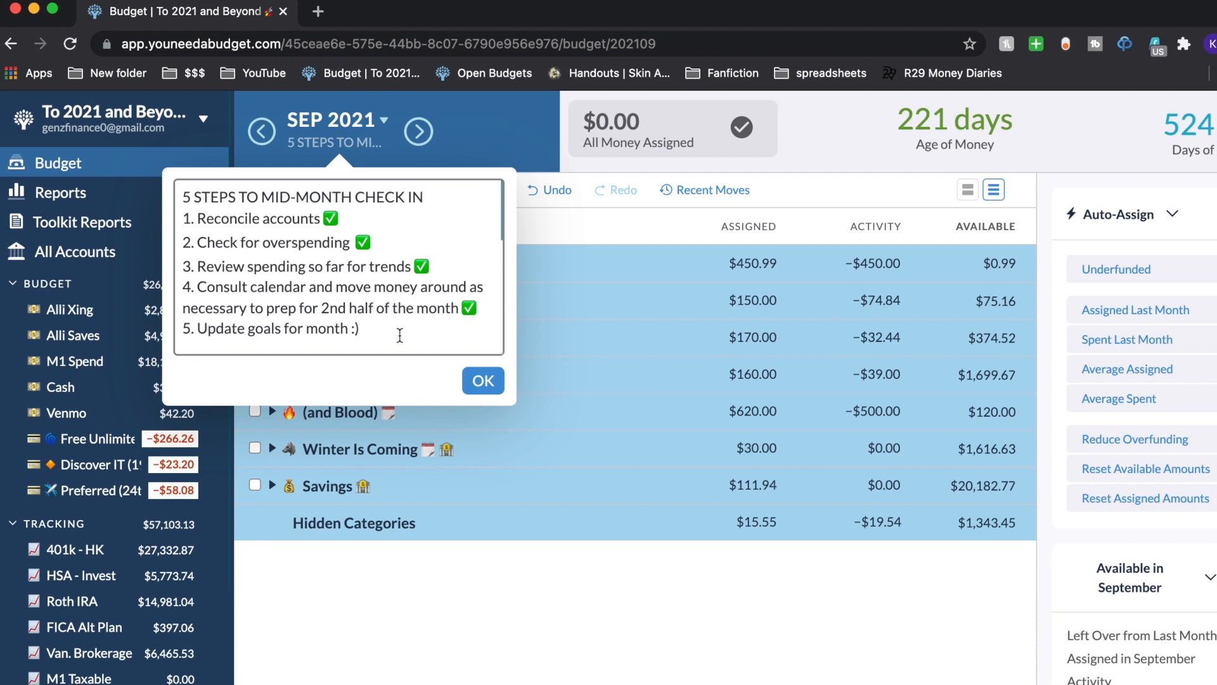
# - Add a "Goals:" list below the five steps: "1. < $1,250/m", "2. Jump rope at least 3/x week" and "3. Donate at least $50"
pyautogui.scroll(-5, 400, 335)
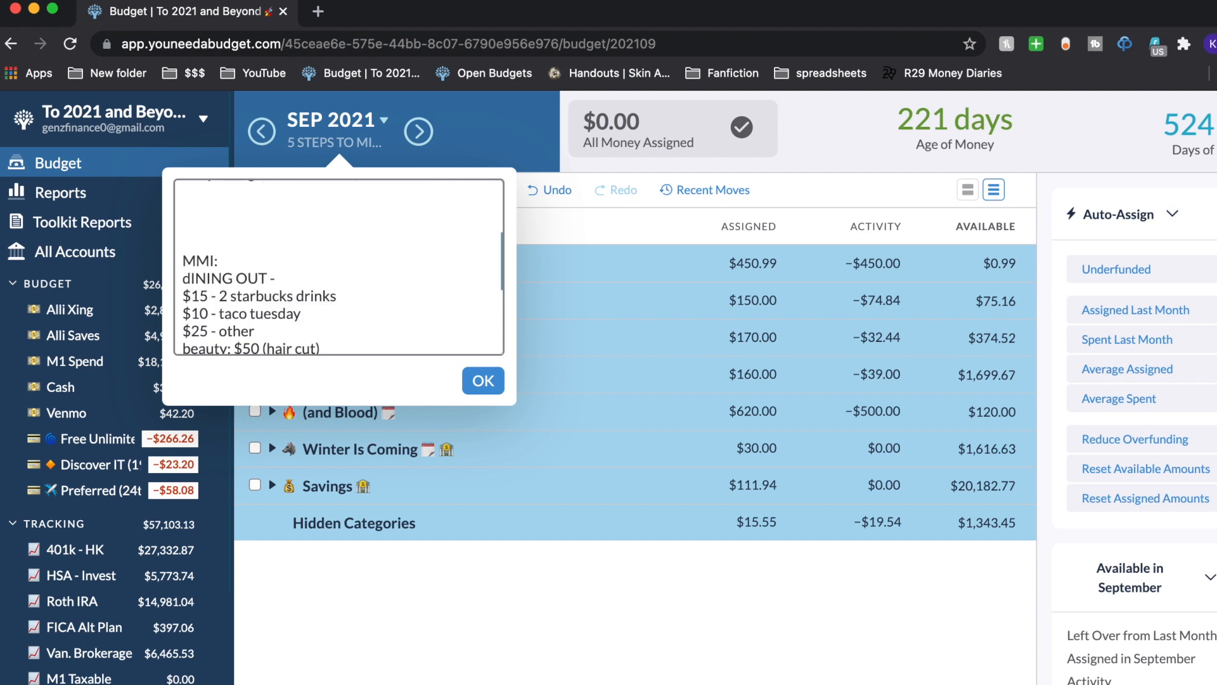
pyautogui.scroll(4, 339, 266)
pyautogui.write('G')
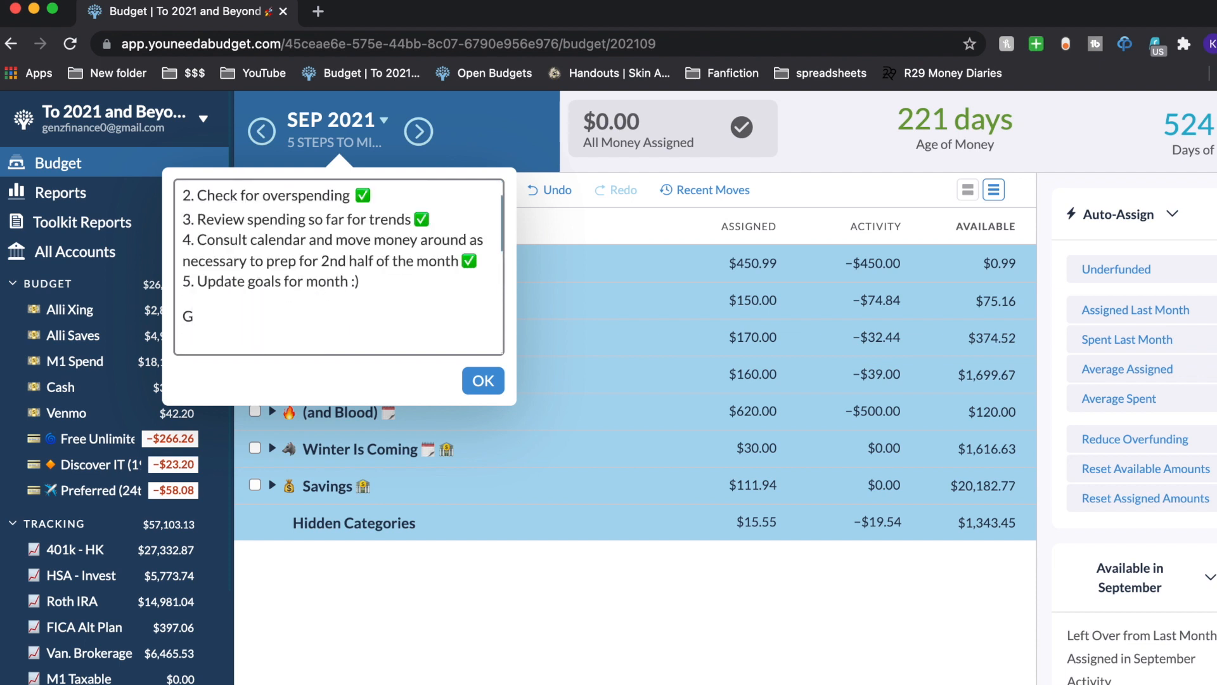
pyautogui.write('oals:')
pyautogui.press('Return')
pyautogui.write('1.')
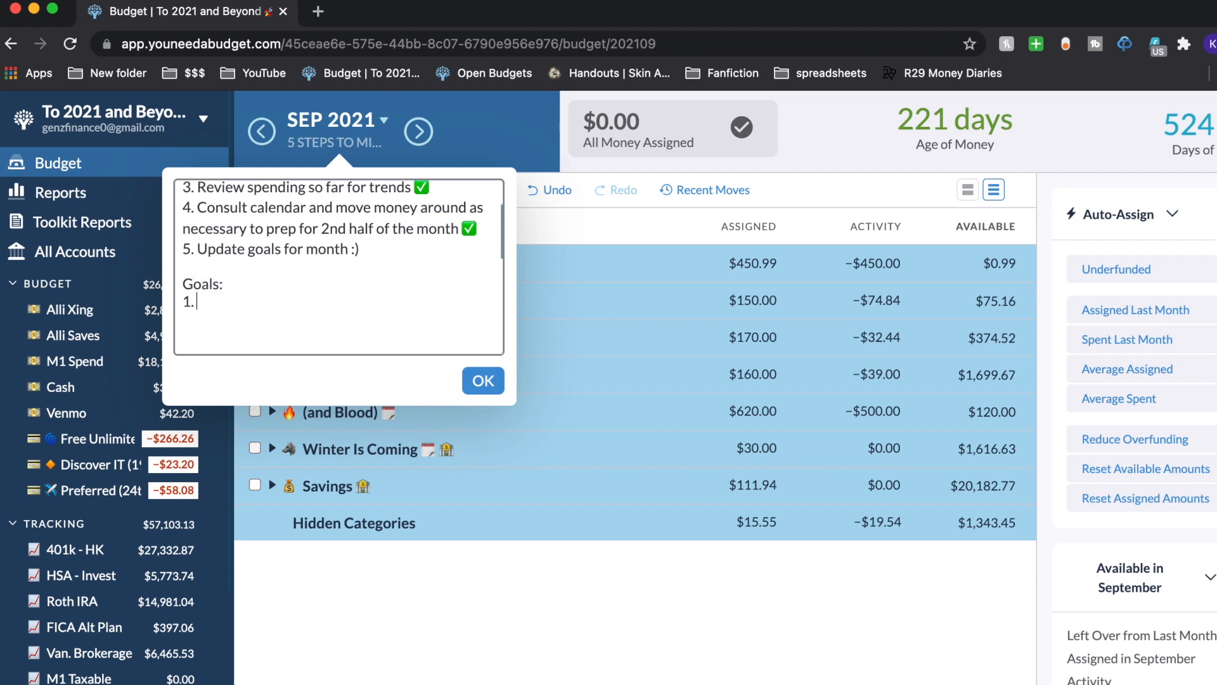
pyautogui.write(' < $1,250/m')
pyautogui.press('Return')
pyautogui.write('2. Jump rope at least 3/x week')
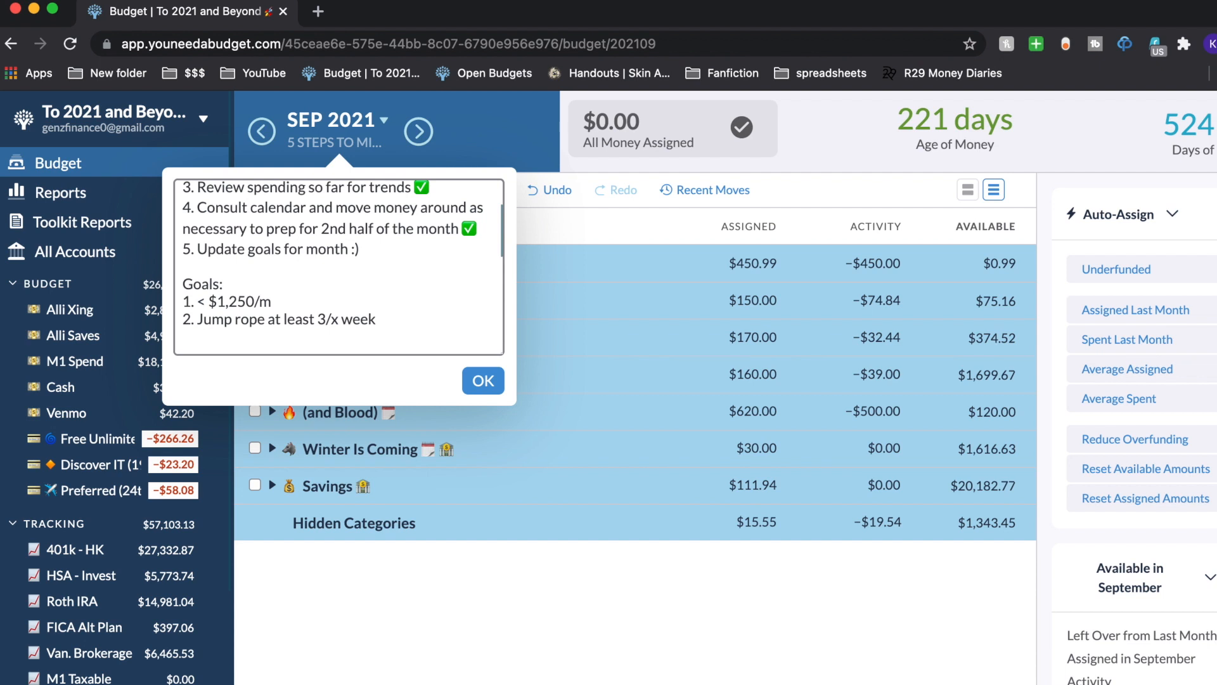
pyautogui.press('Return')
pyautogui.write('3. Donate at least $50')
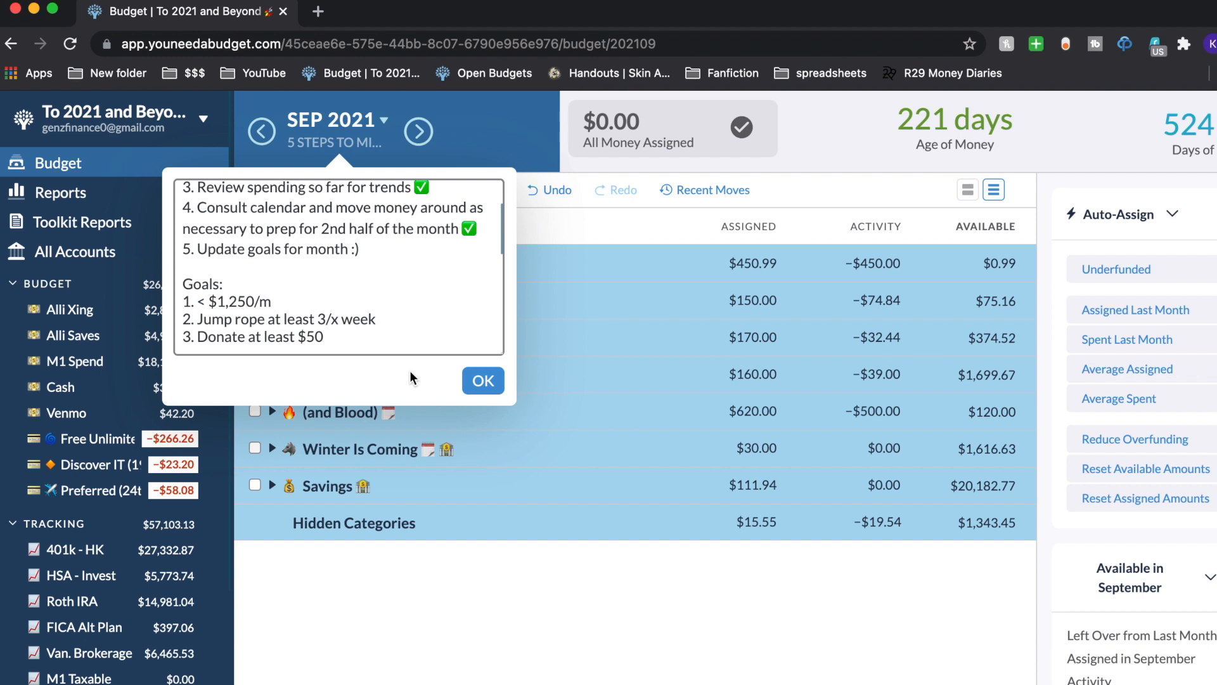
# - Add a ✅ emoji after "5. Update goals for month :)" in the month note
pyautogui.scroll(1, 404, 277)
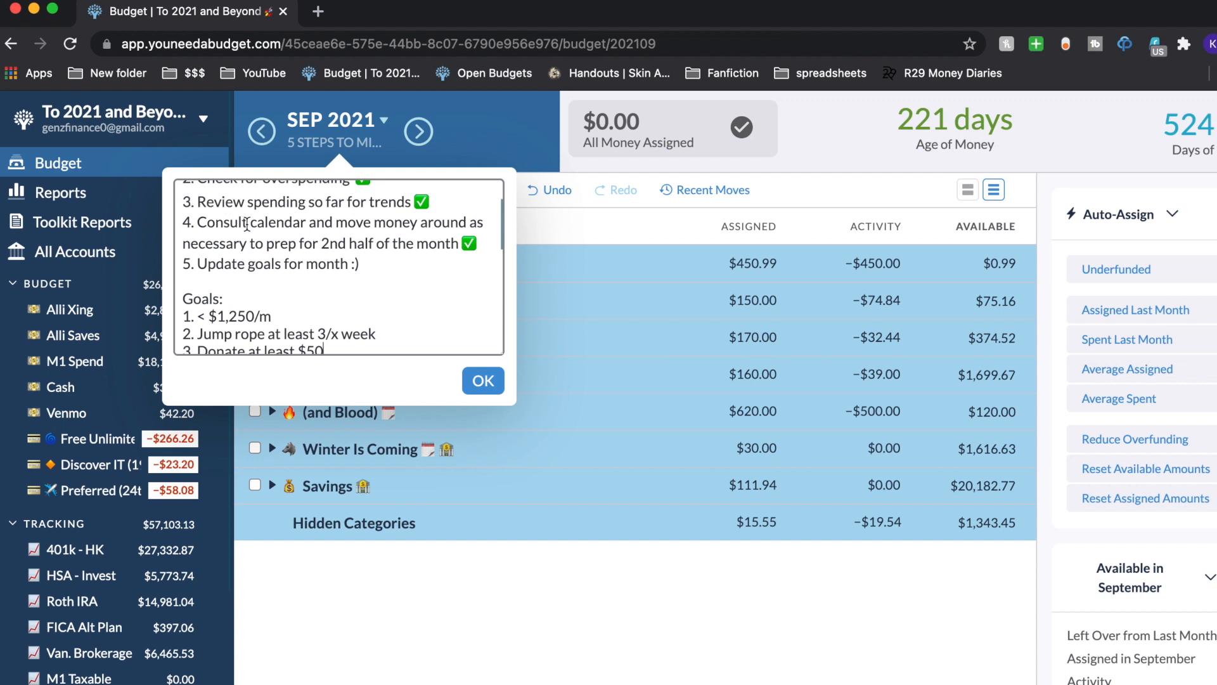
pyautogui.scroll(-1, 246, 224)
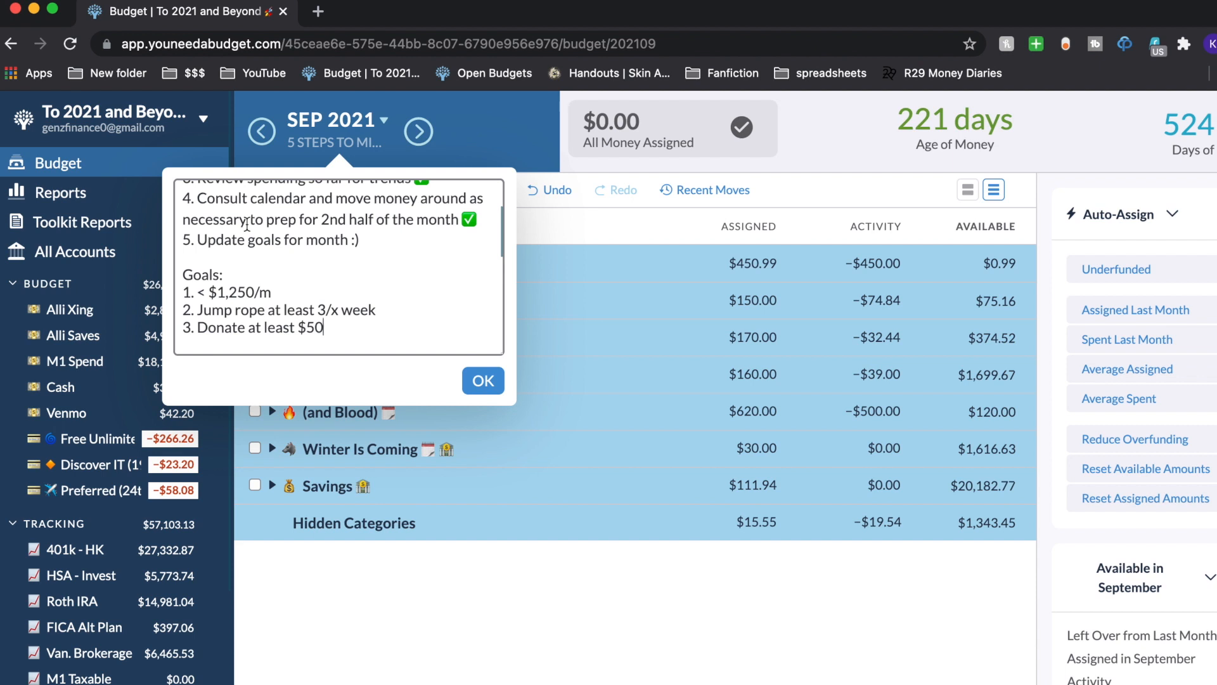
pyautogui.click(382, 240)
pyautogui.press('ctrl+super+space')
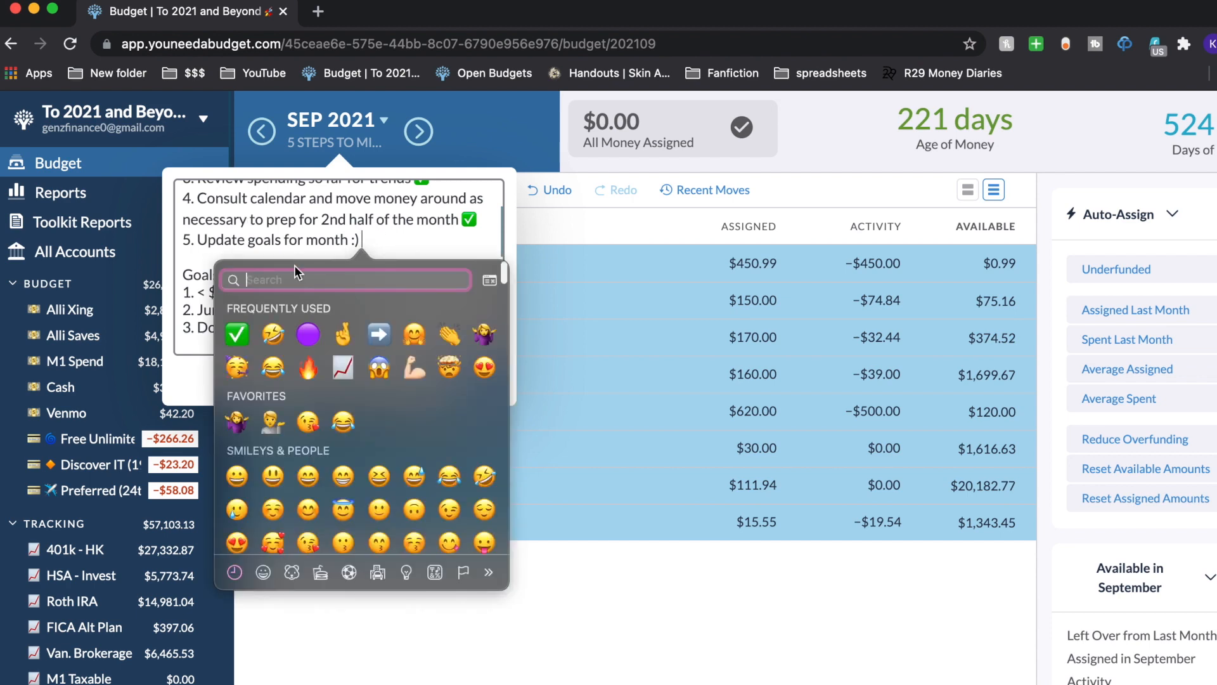
pyautogui.click(237, 334)
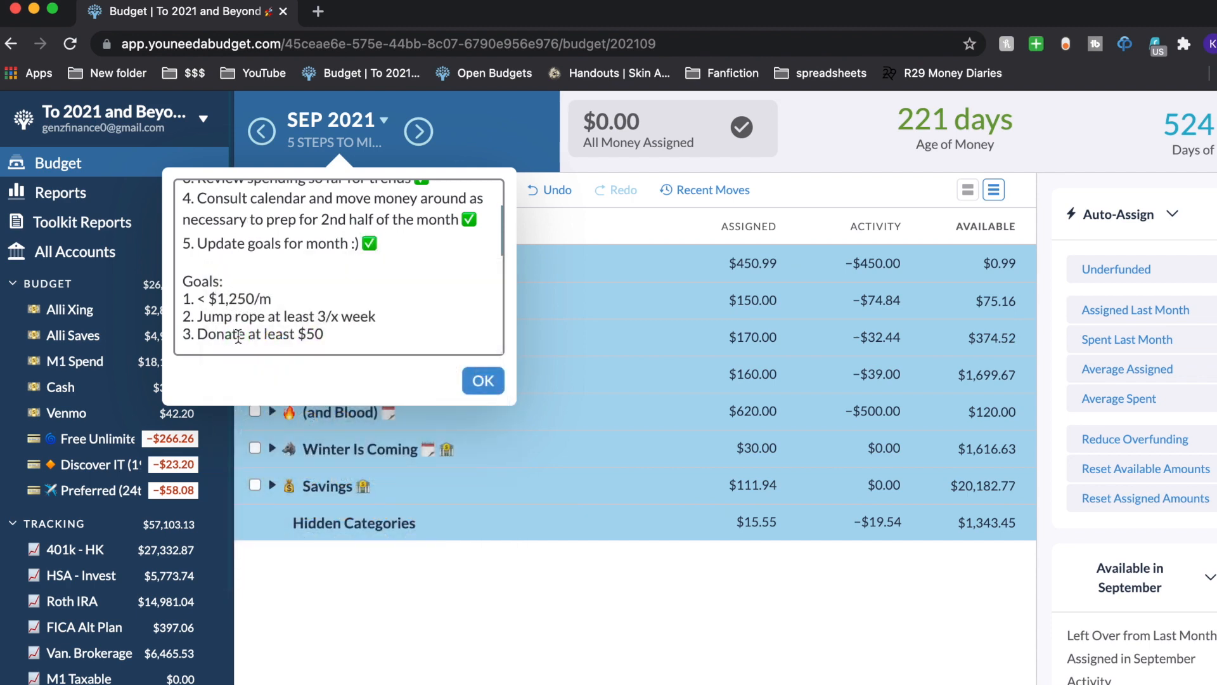
pyautogui.scroll(3, 238, 337)
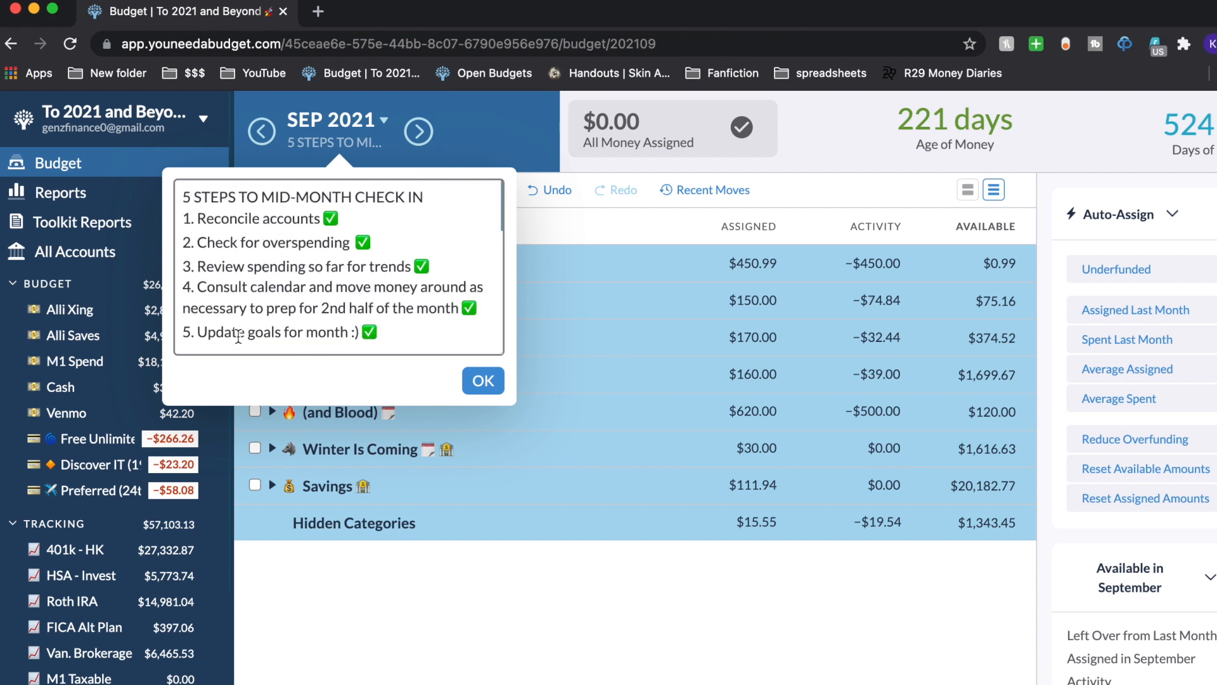